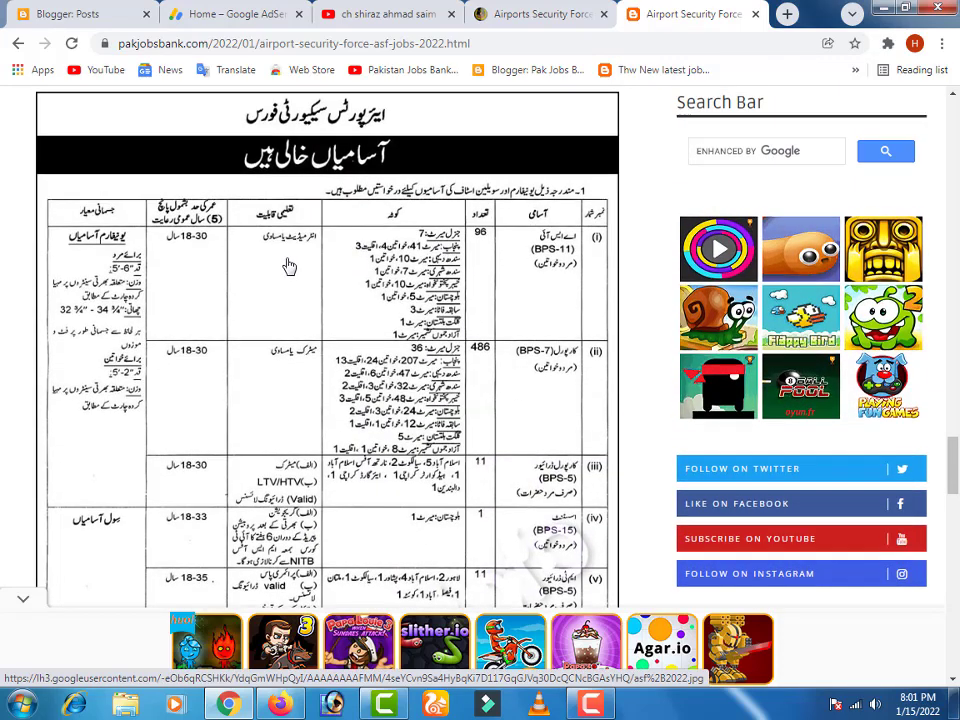
- Scroll the Pak Jobs Bank ASF Jobs 2022 post to view the Urdu vacancy table
scroll(470, 380, up, 1)
scroll(468, 393, up, 7)
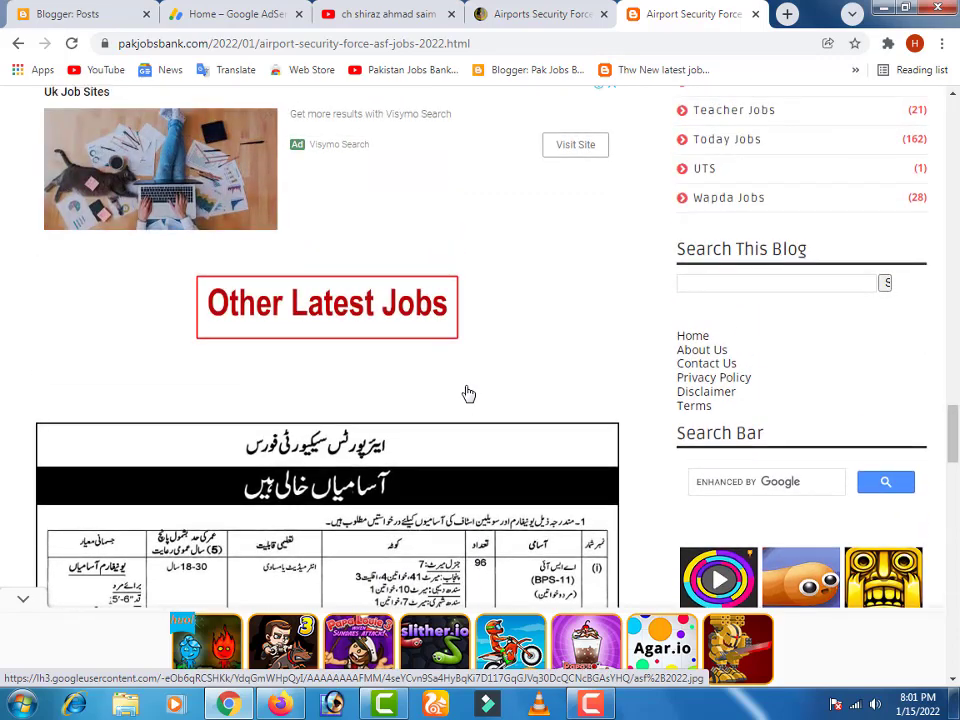
scroll(468, 393, down, 10)
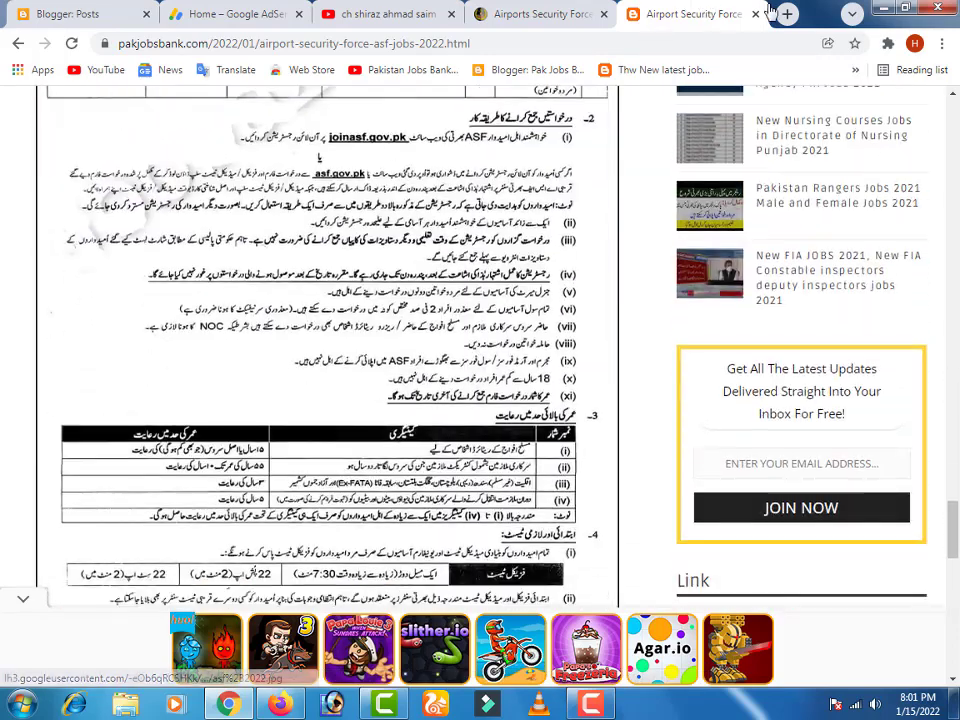
- Load joinasf.gov.pk in a new browser tab and dismiss the advertisement popup
click(786, 14)
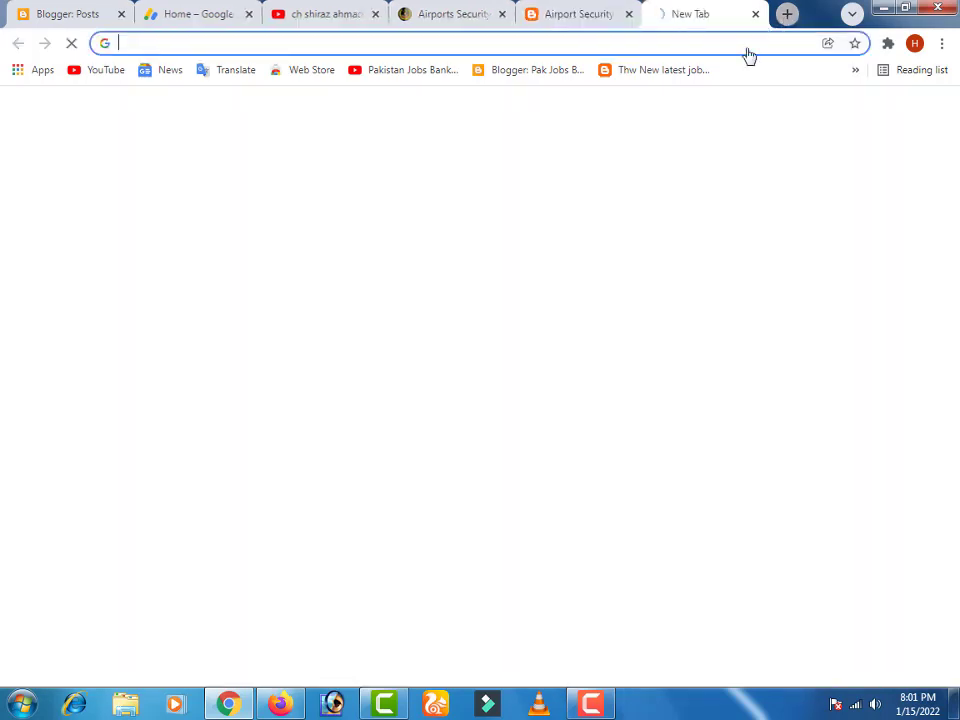
text(as)
key(BackSpace)
key(BackSpace)
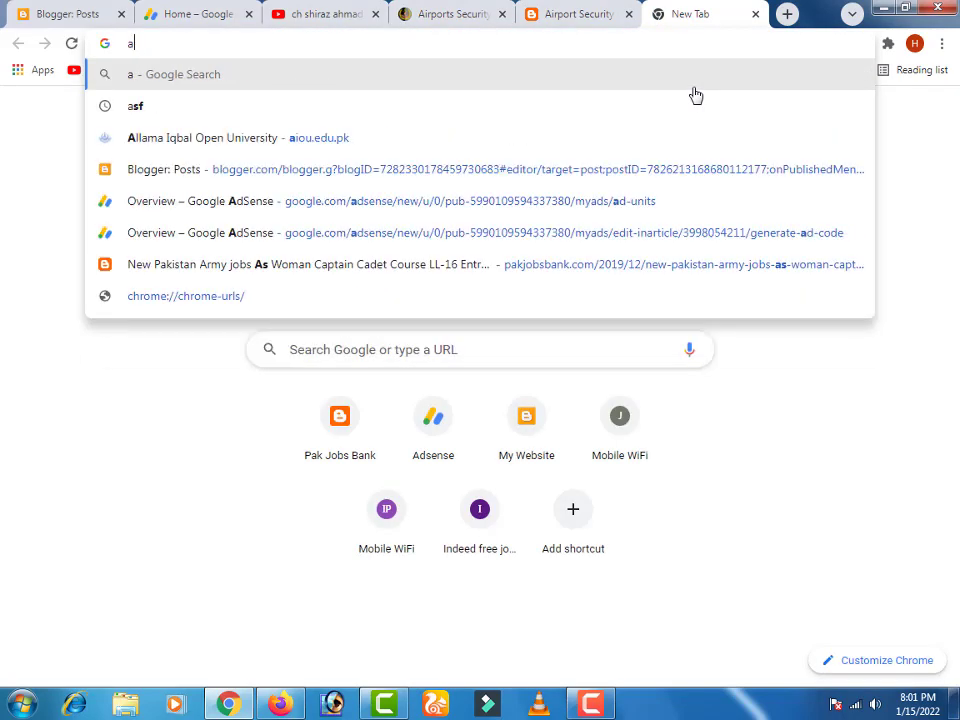
text(jo)
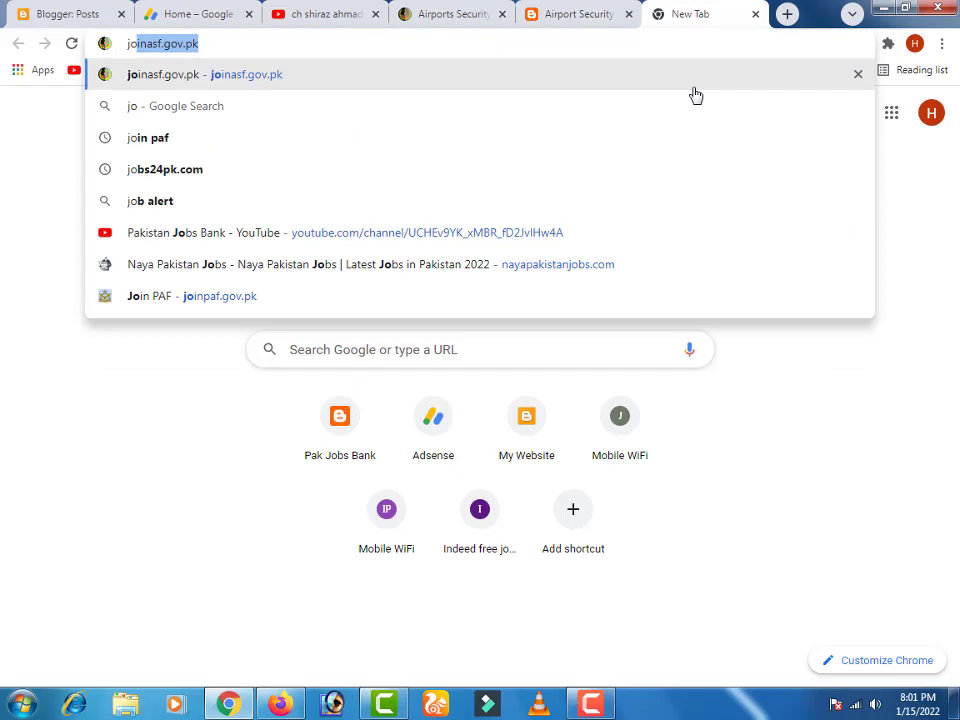
key(Return)
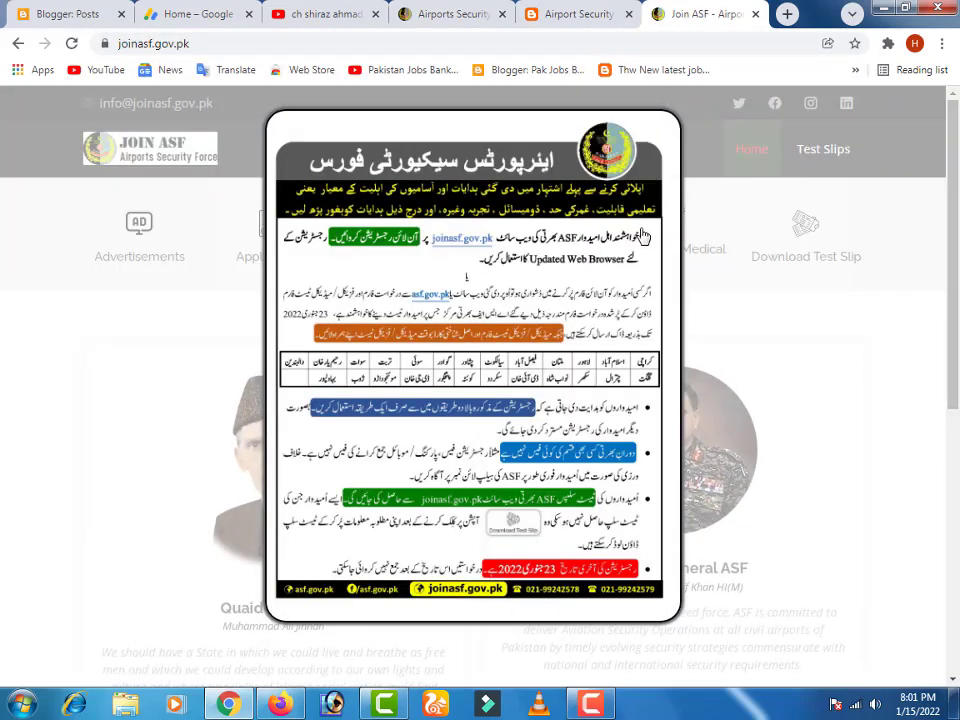
click(744, 299)
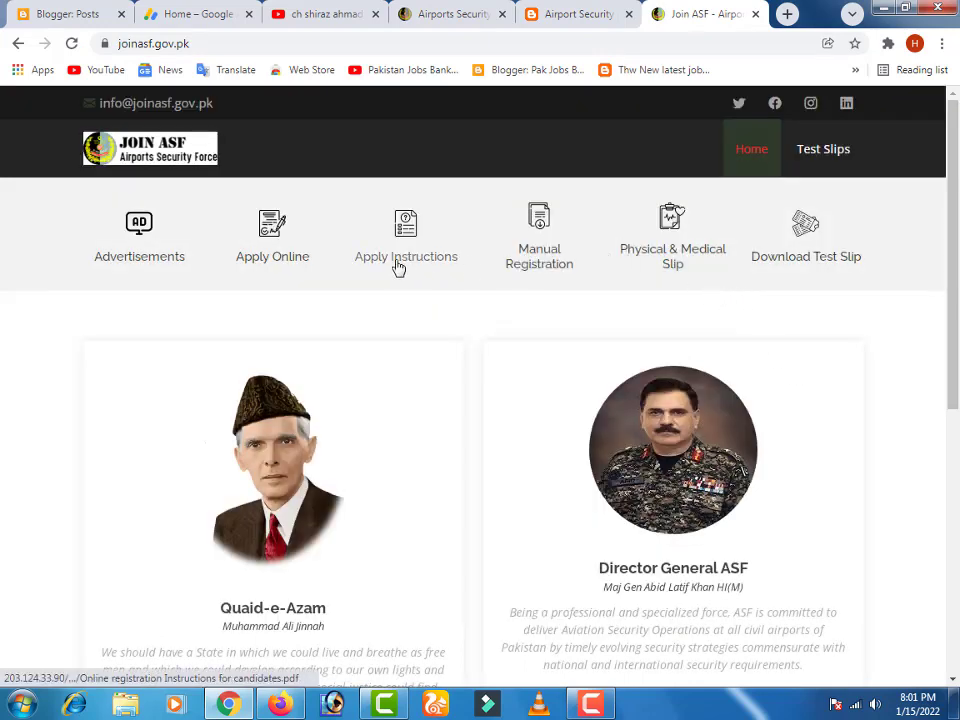
- Go to the Apply Online section listing the posts open for application
mouse_move(60, 196)
mouse_down()
mouse_move(240, 246)
mouse_move(529, 289)
mouse_move(739, 285)
mouse_move(948, 297)
mouse_up()
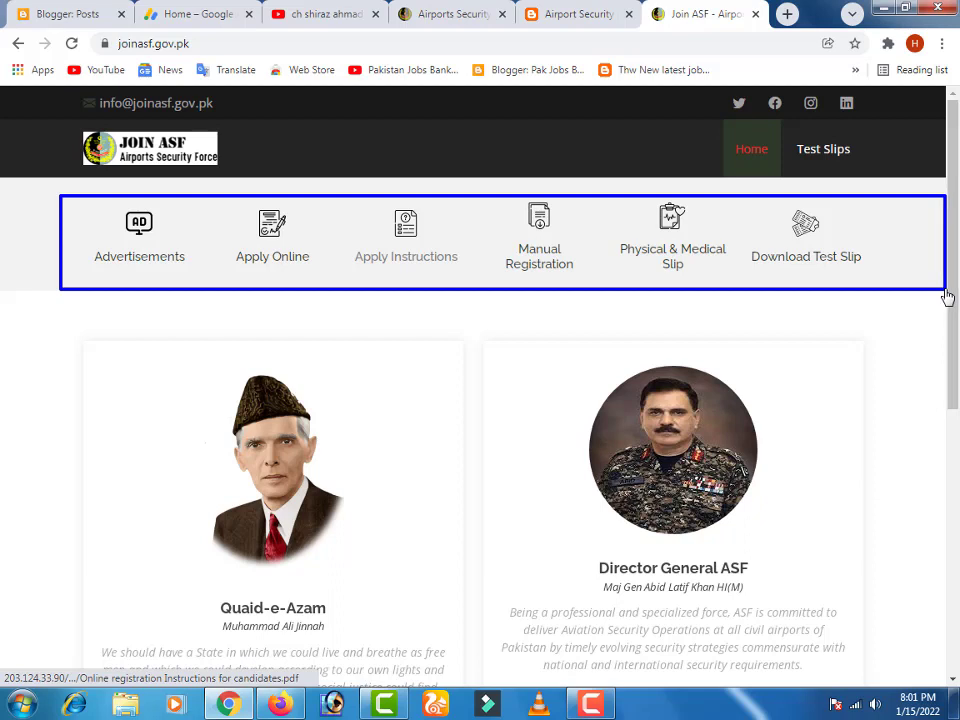
mouse_move(217, 201)
mouse_down()
mouse_move(334, 242)
mouse_move(345, 288)
mouse_move(336, 306)
mouse_up()
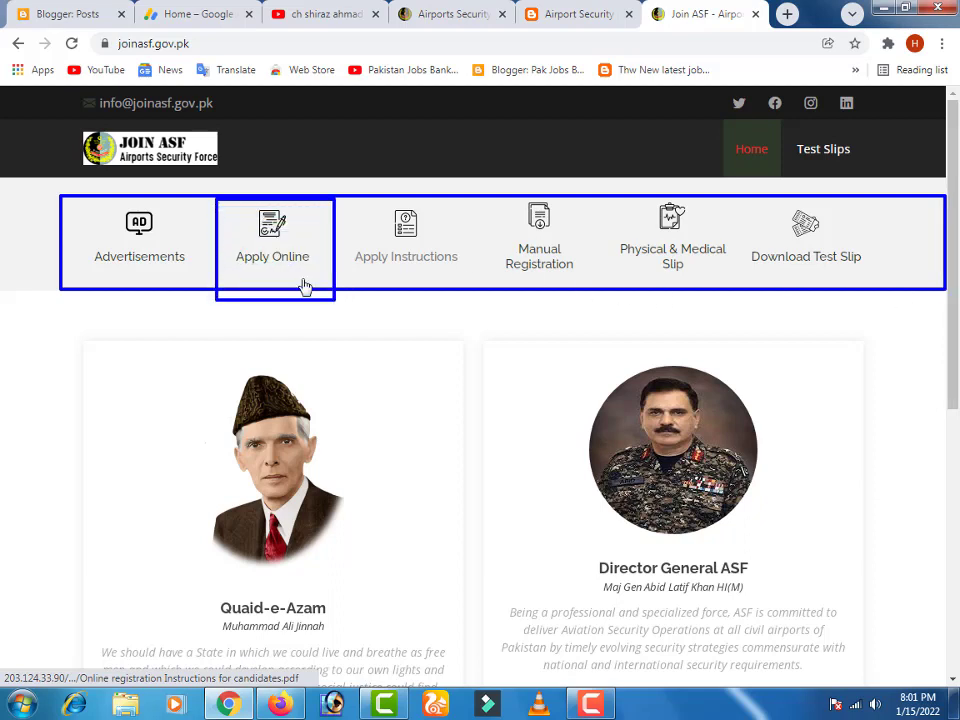
click(268, 250)
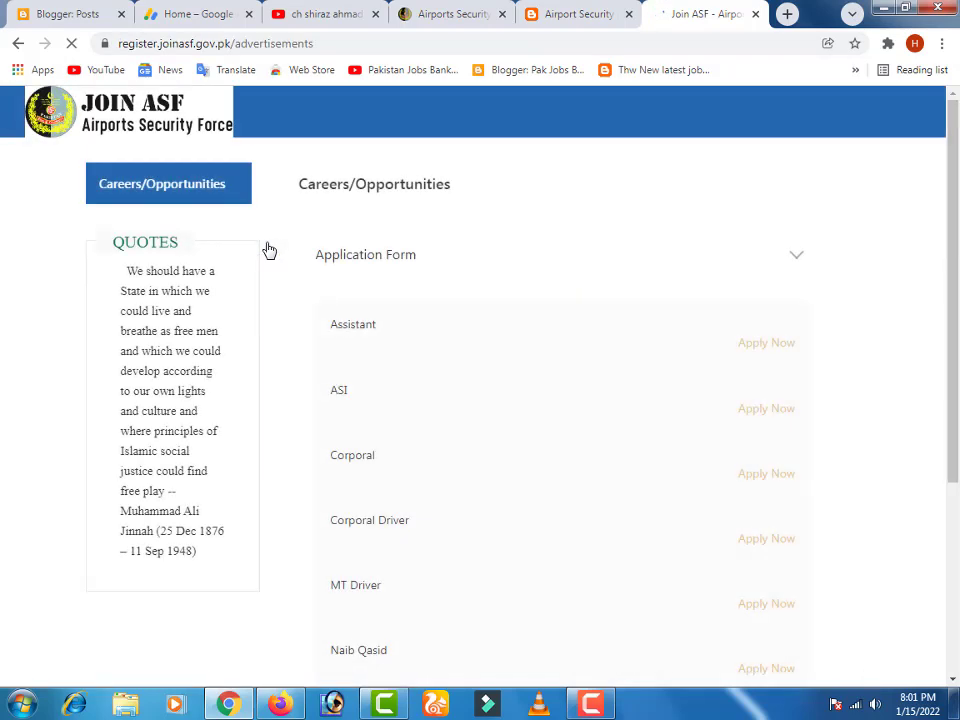
- Select Corporal as the post, removing the mistakenly added MT Driver
scroll(490, 338, down, 1)
scroll(373, 326, up, 1)
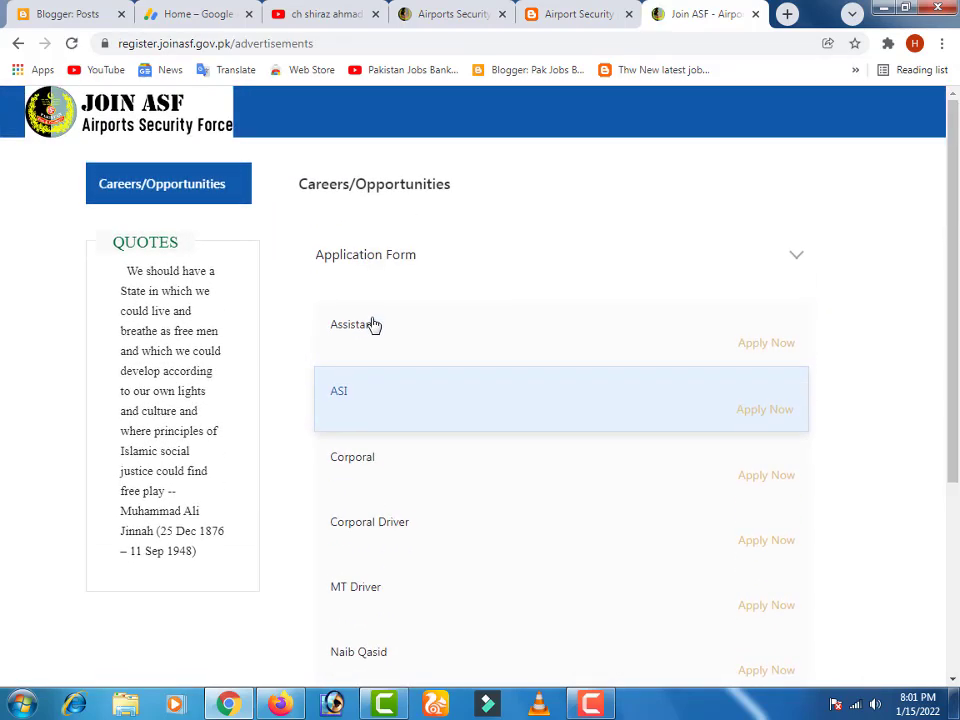
scroll(373, 326, down, 3)
scroll(373, 326, up, 2)
scroll(373, 326, up, 1)
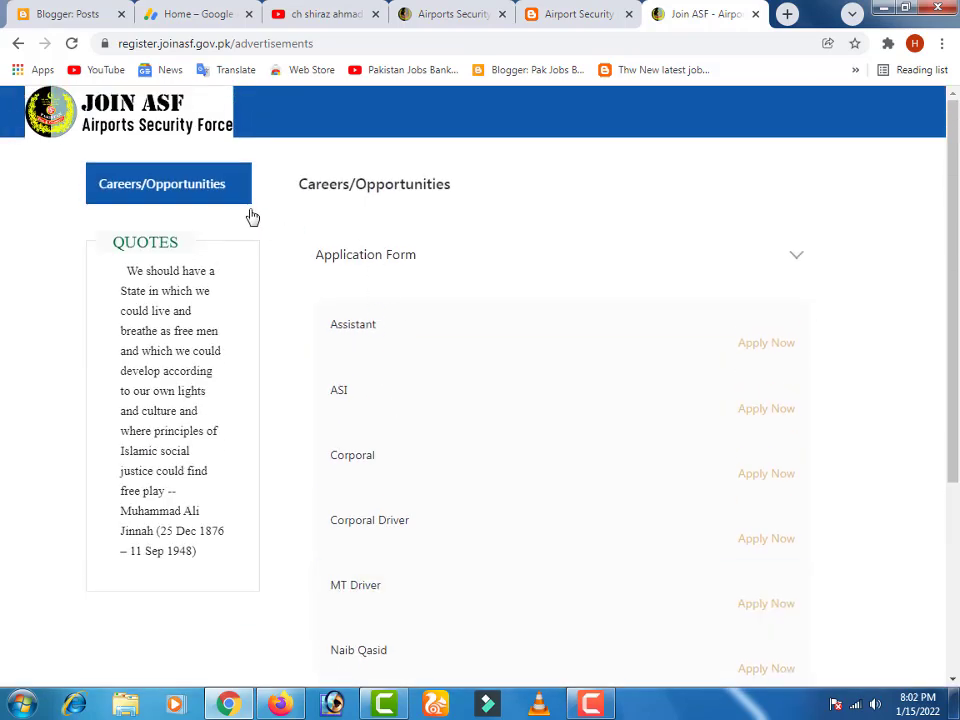
scroll(576, 465, down, 1)
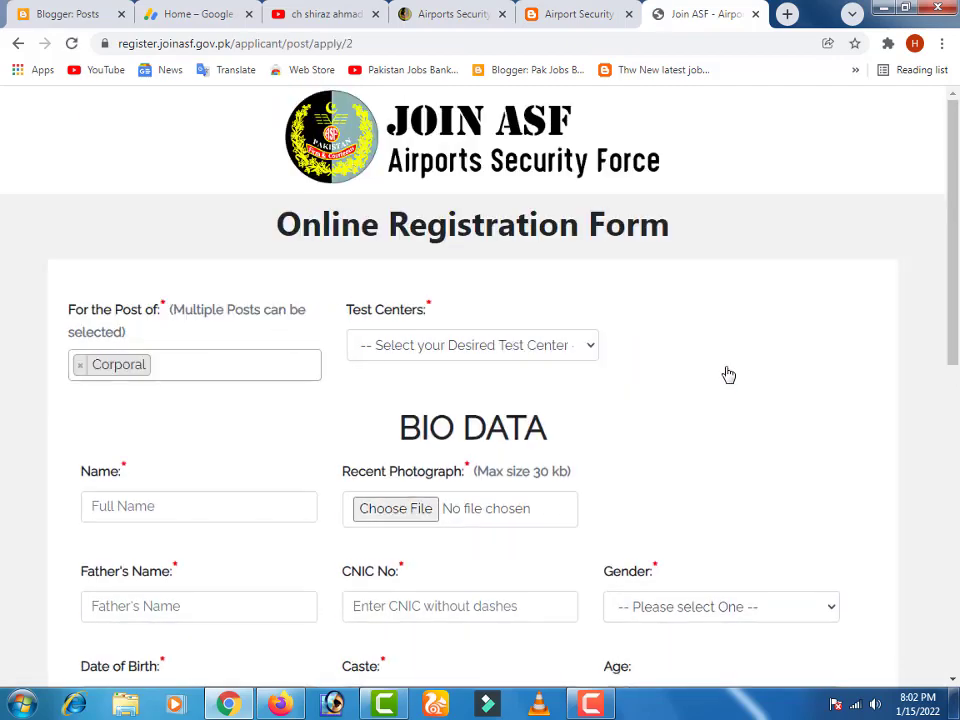
scroll(219, 266, down, 1)
scroll(219, 266, down, 1)
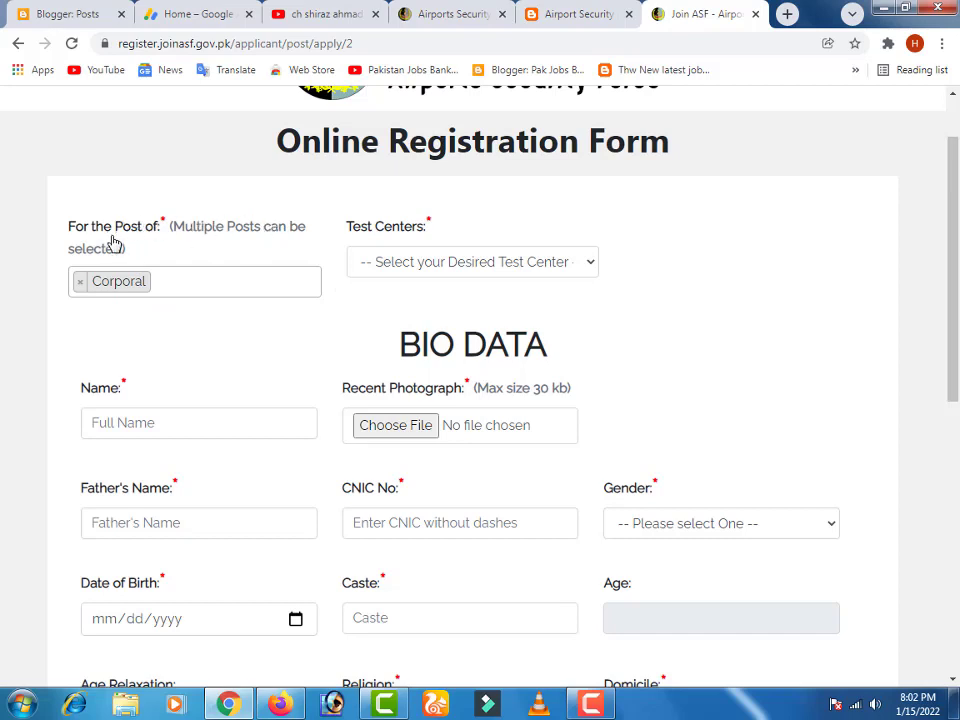
click(172, 290)
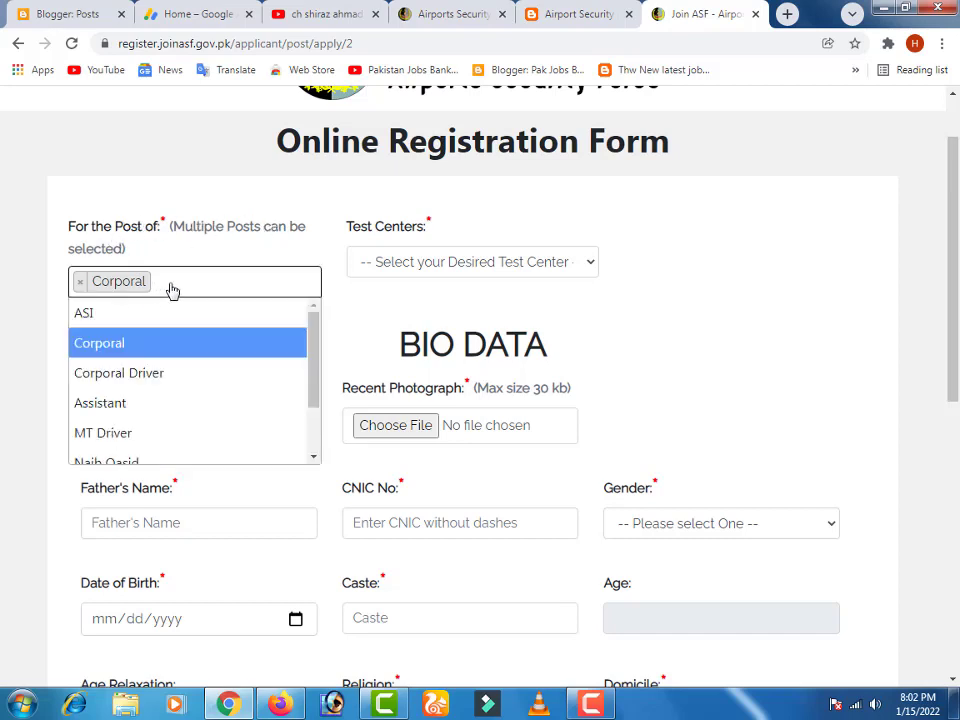
click(172, 290)
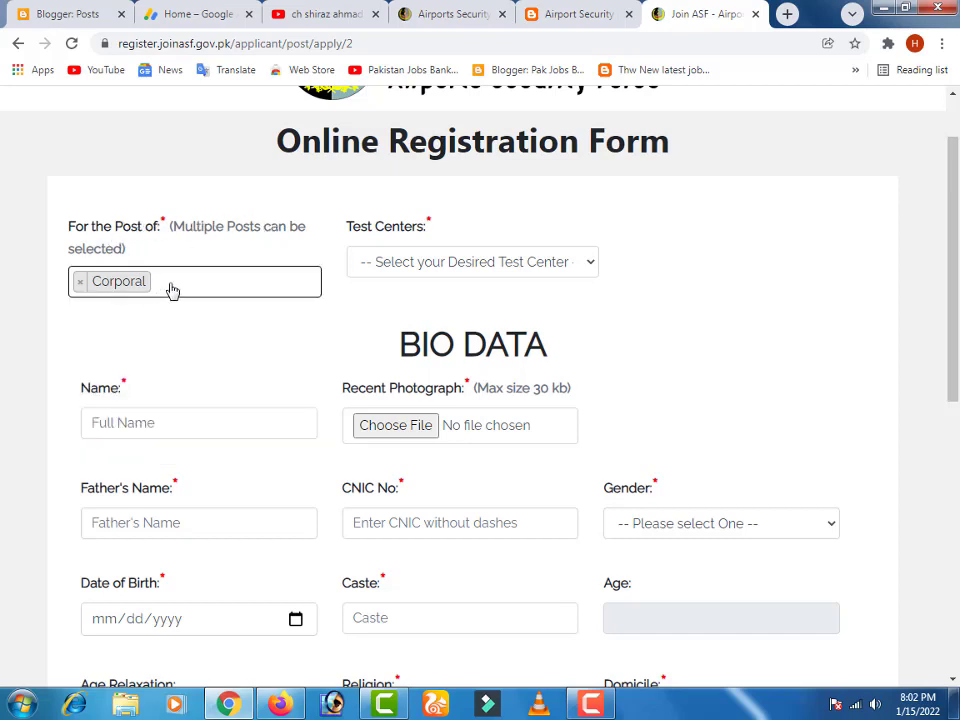
click(172, 290)
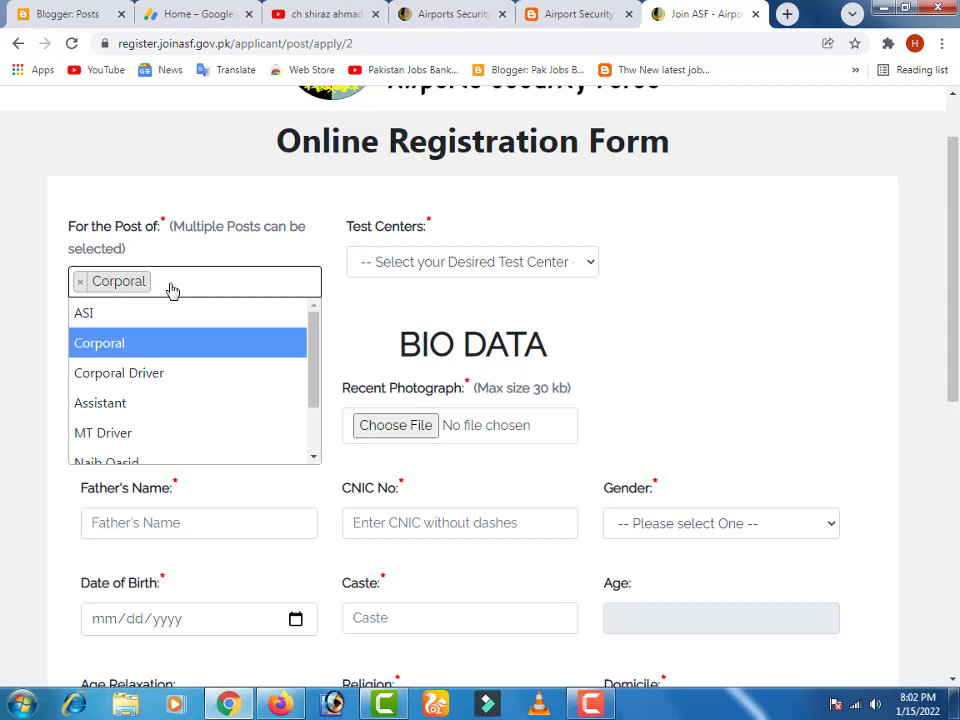
click(133, 436)
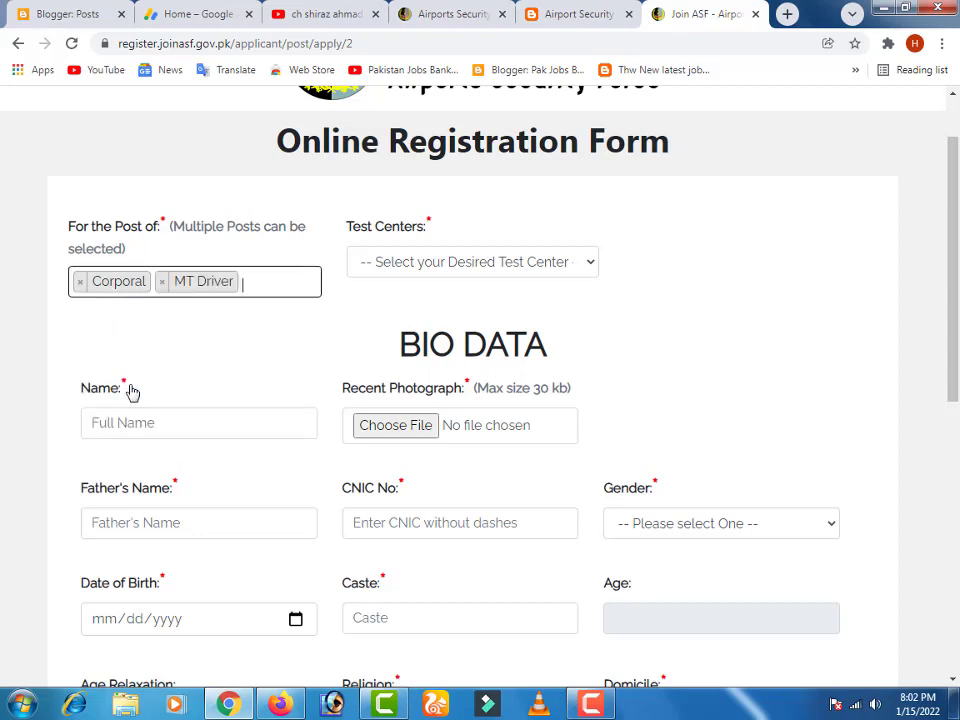
click(162, 286)
- Choose Islamabad as the test centre
click(412, 268)
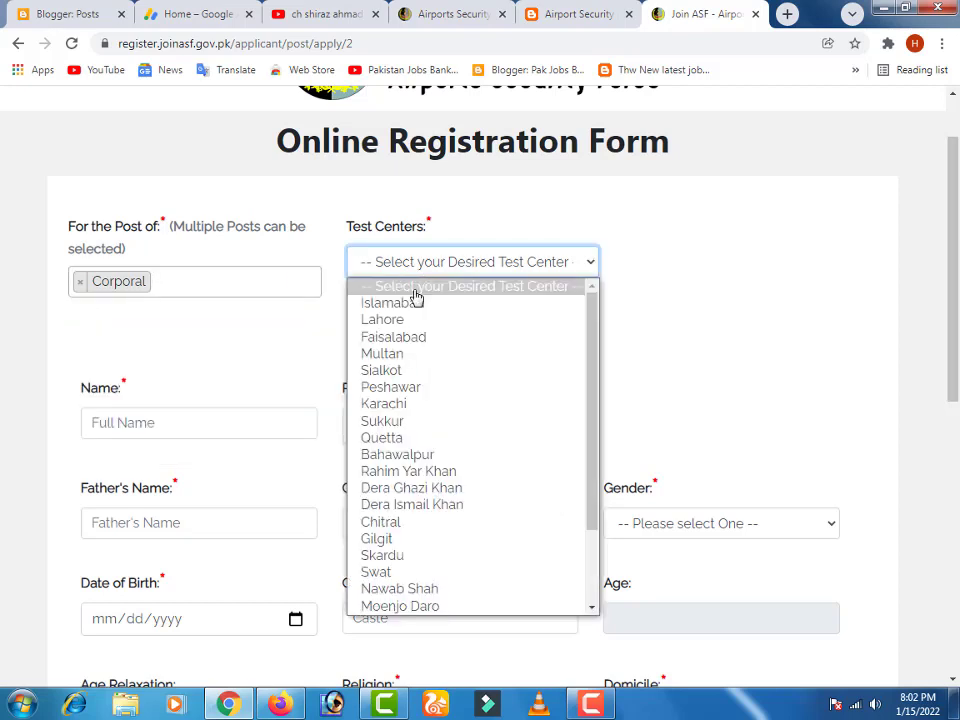
click(413, 310)
scroll(180, 268, down, 1)
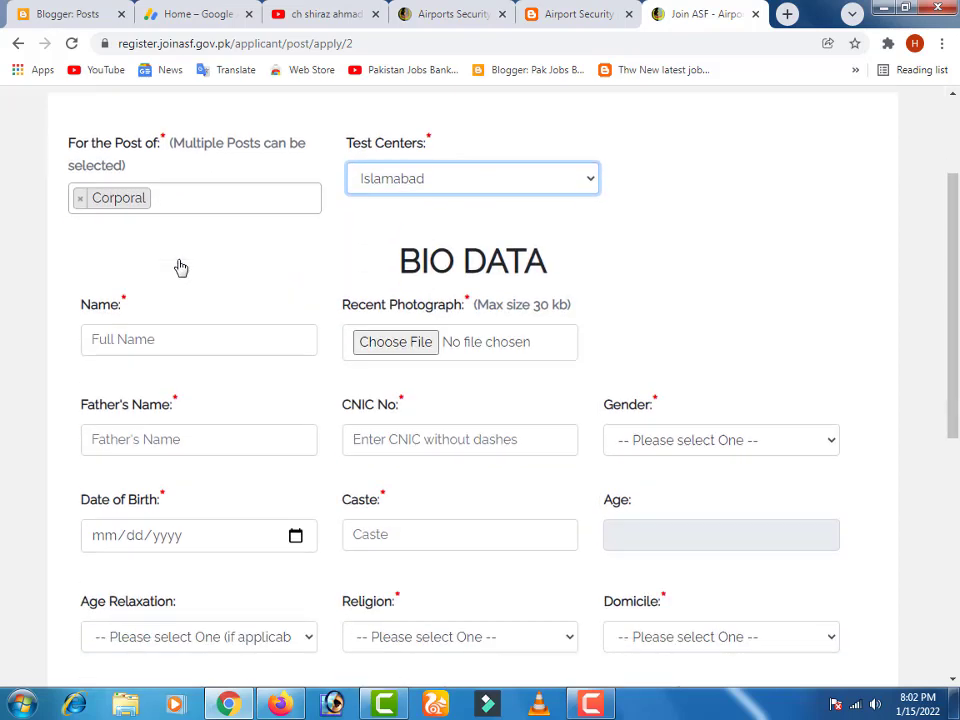
click(147, 349)
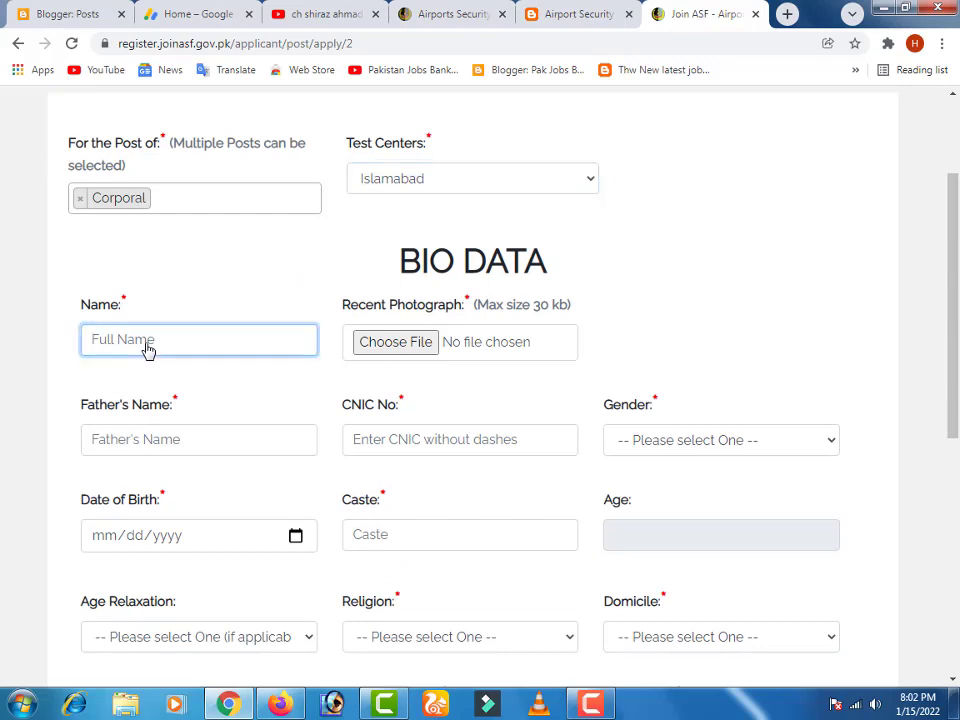
- Enter the applicant's full name and upload photo 12.jpg as the recent photograph
key(Tab)
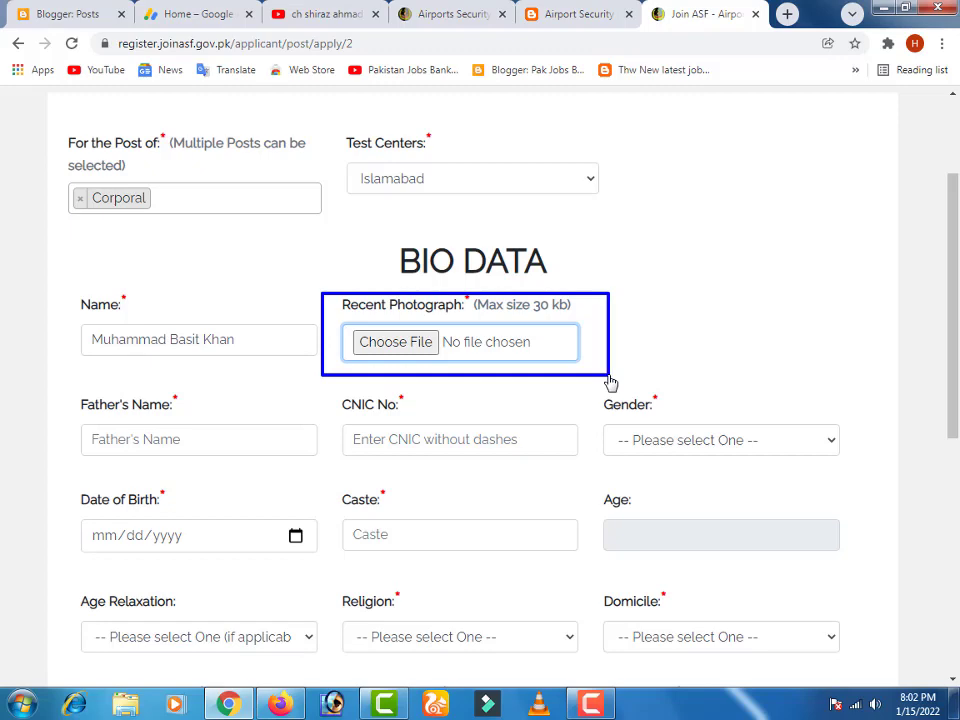
click(405, 342)
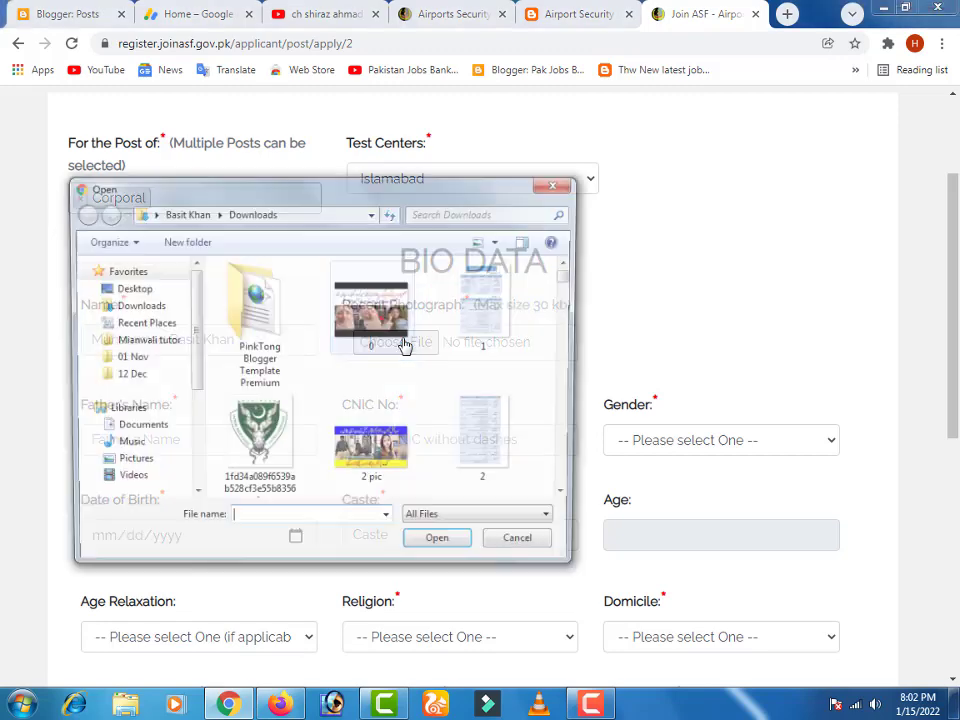
mouse_move(570, 277)
mouse_down()
mouse_move(583, 302)
mouse_move(575, 275)
mouse_up()
double_click(268, 298)
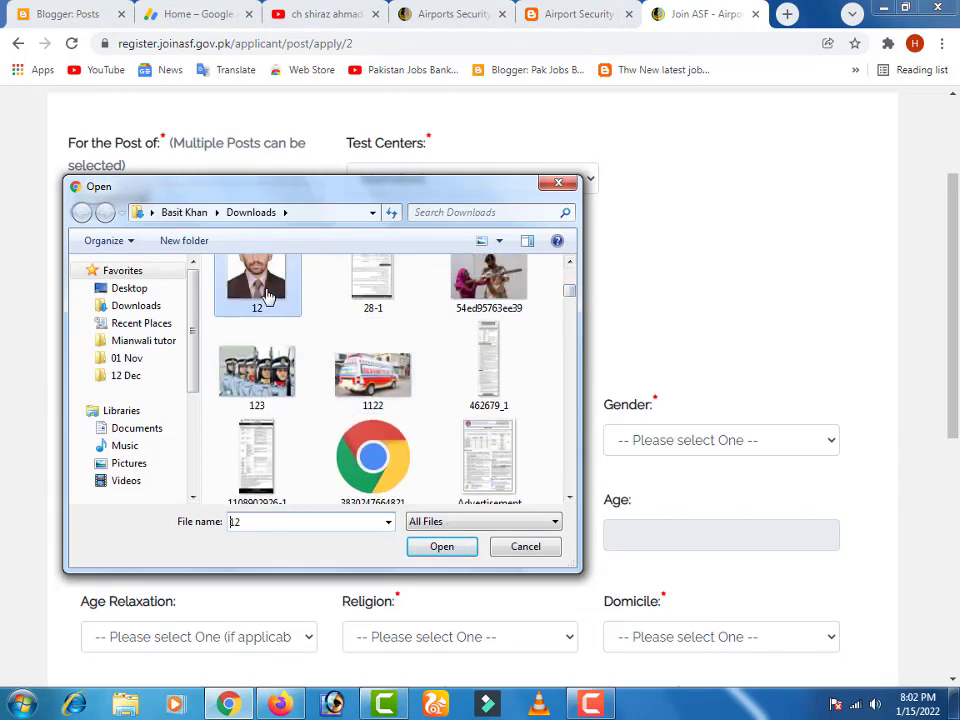
scroll(186, 349, down, 1)
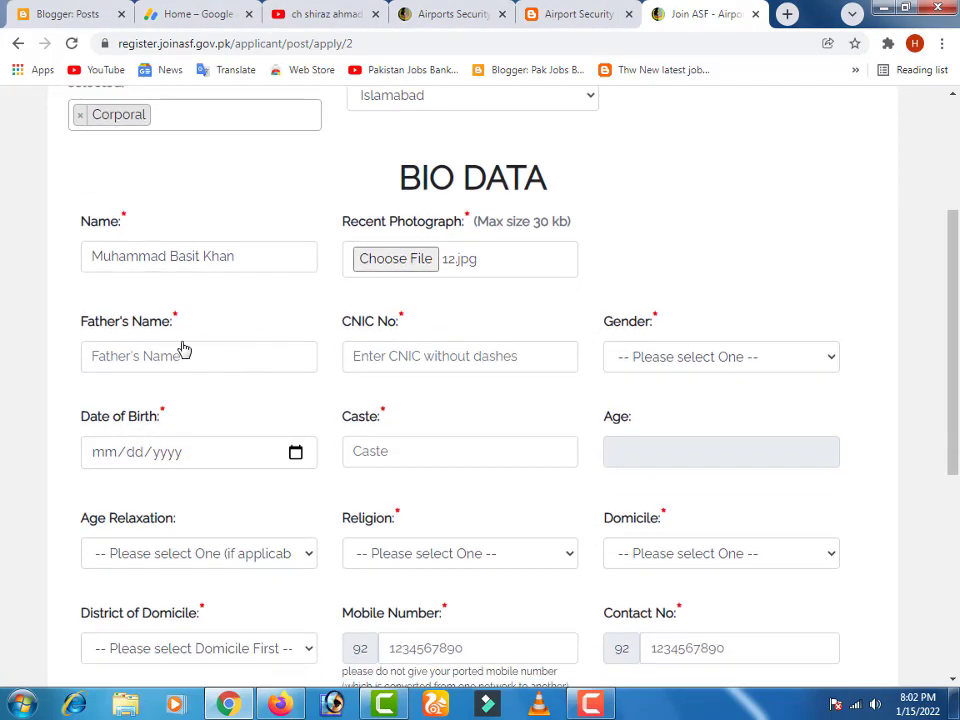
- Enter the father's name and CNIC number, and set gender to Male
click(156, 366)
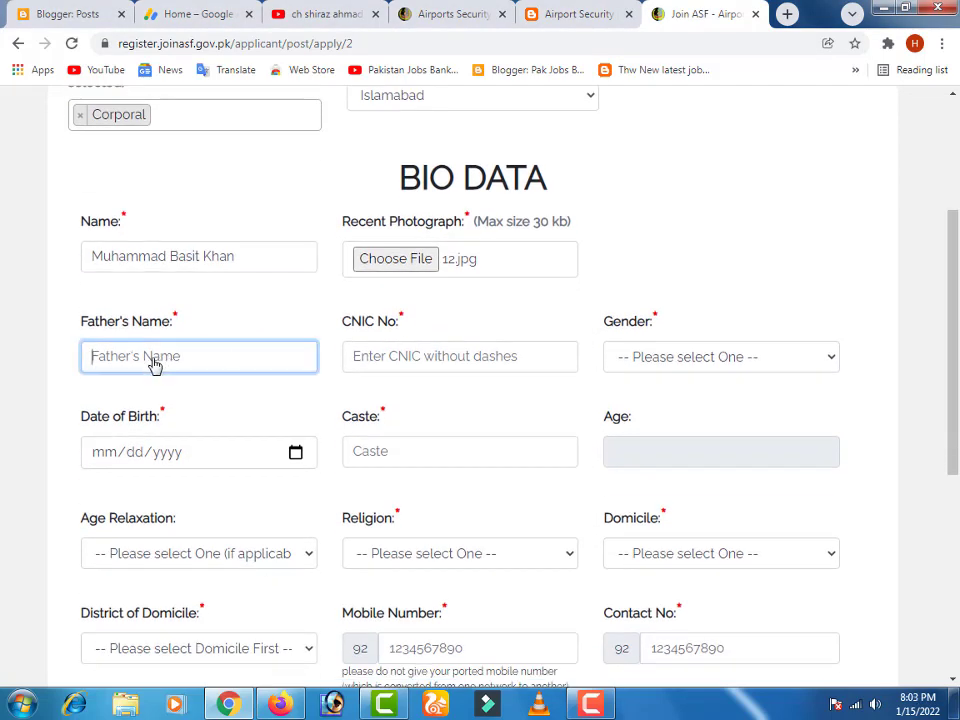
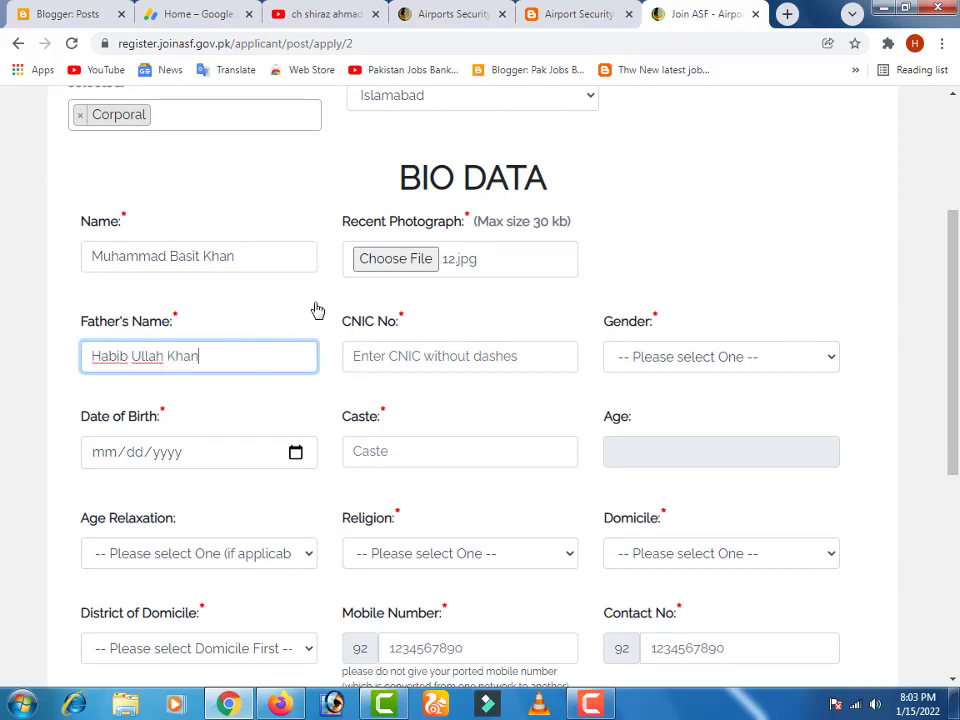
click(412, 365)
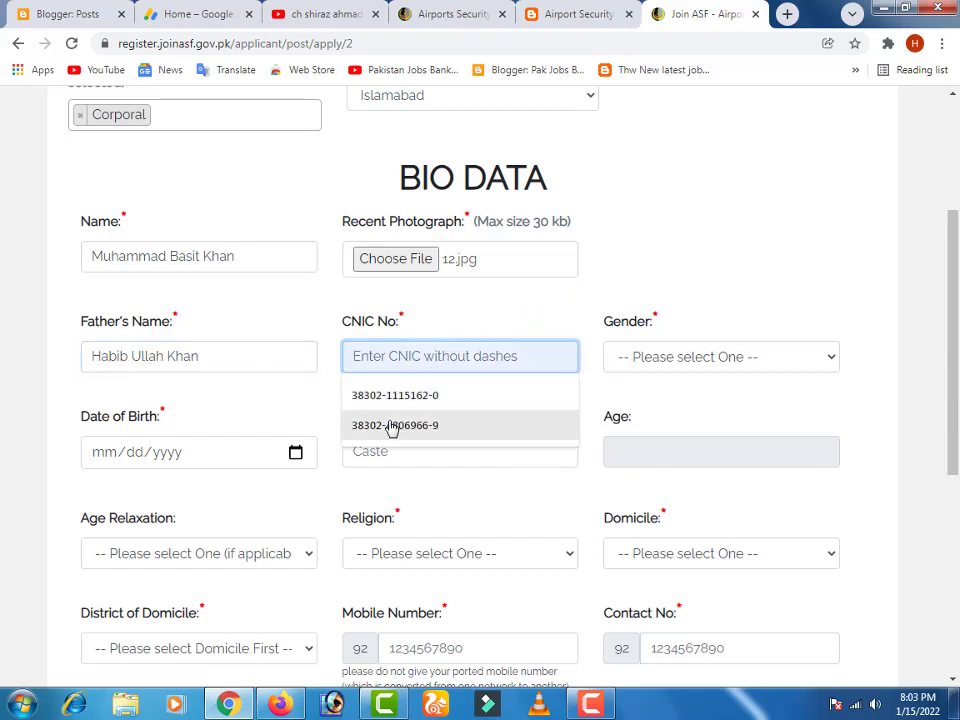
key(Escape)
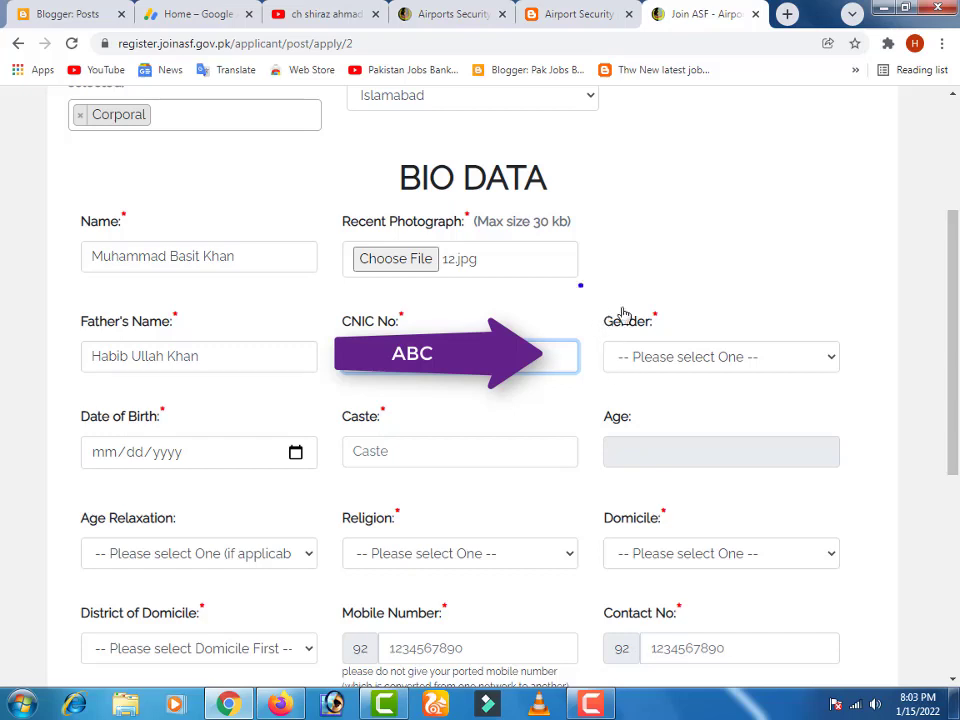
click(735, 362)
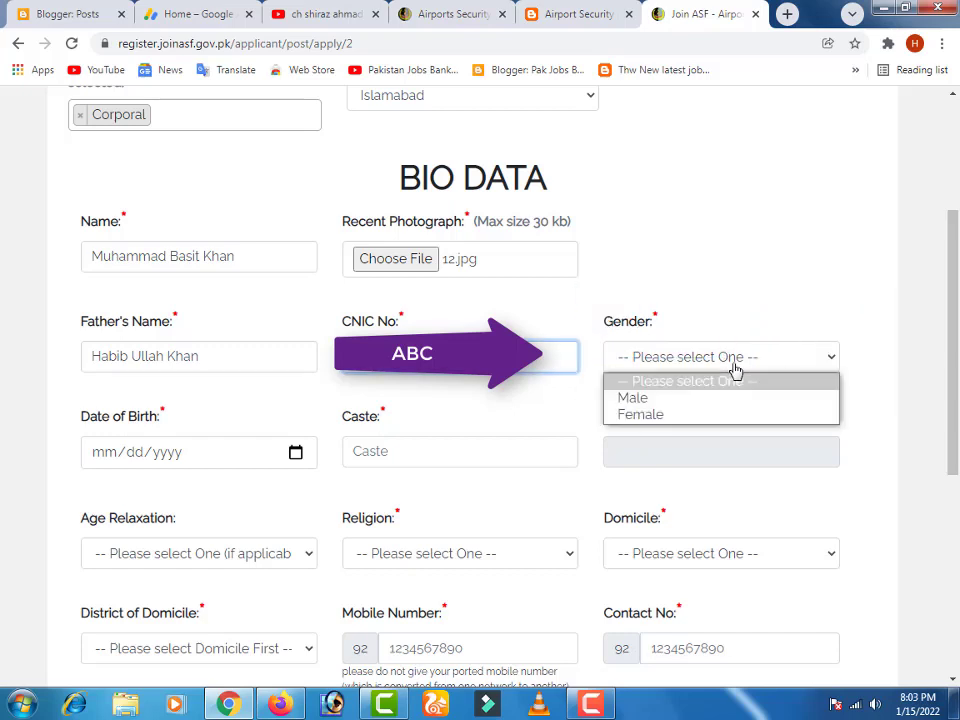
click(624, 397)
scroll(150, 380, down, 1)
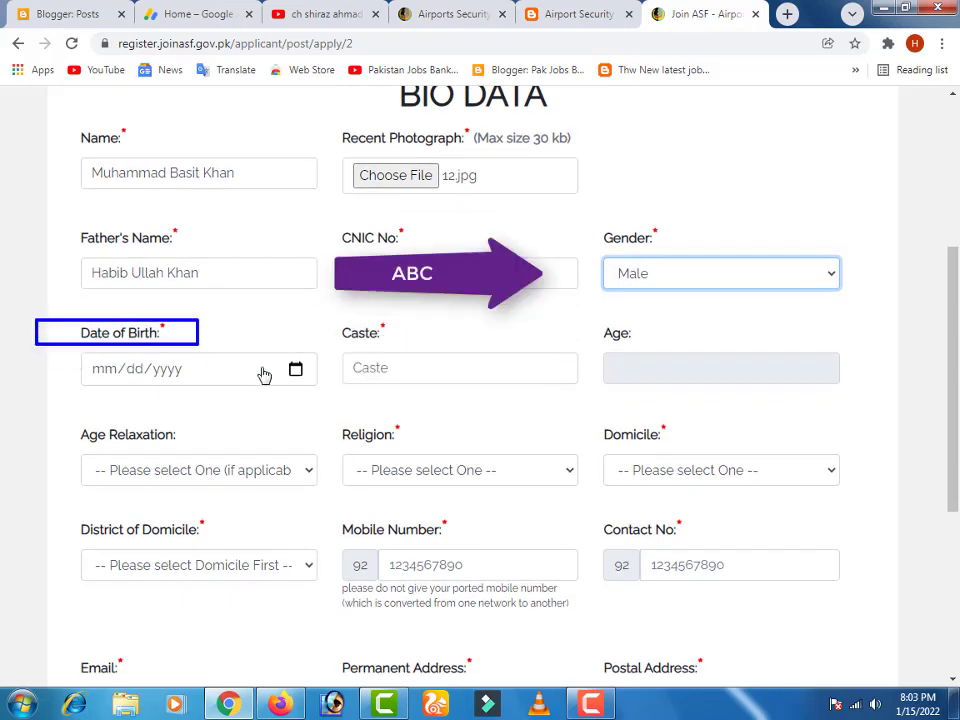
click(295, 371)
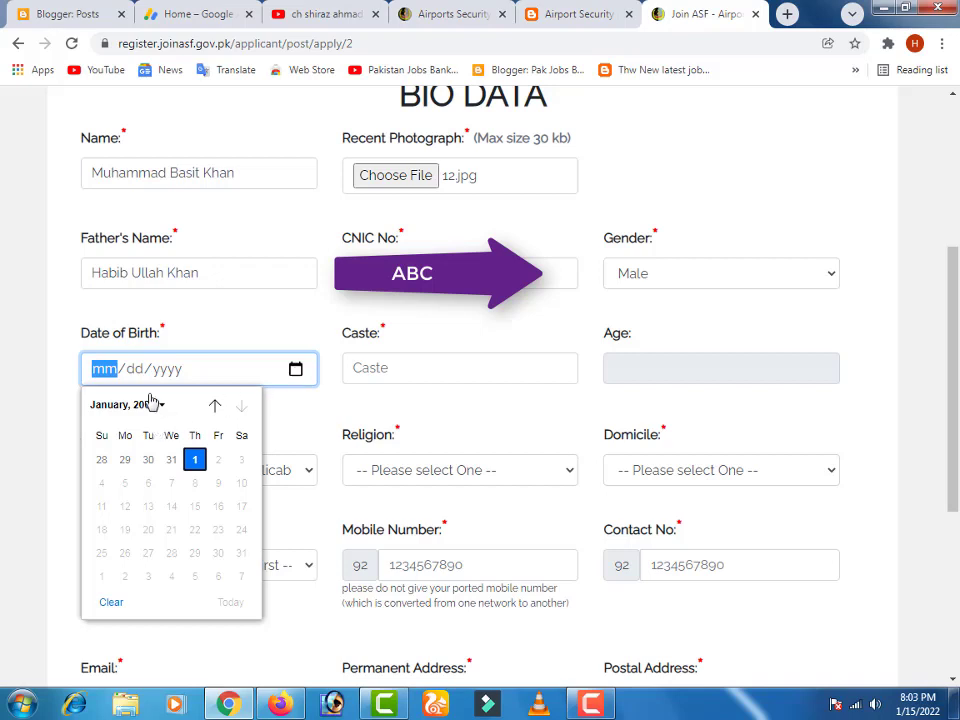
click(135, 408)
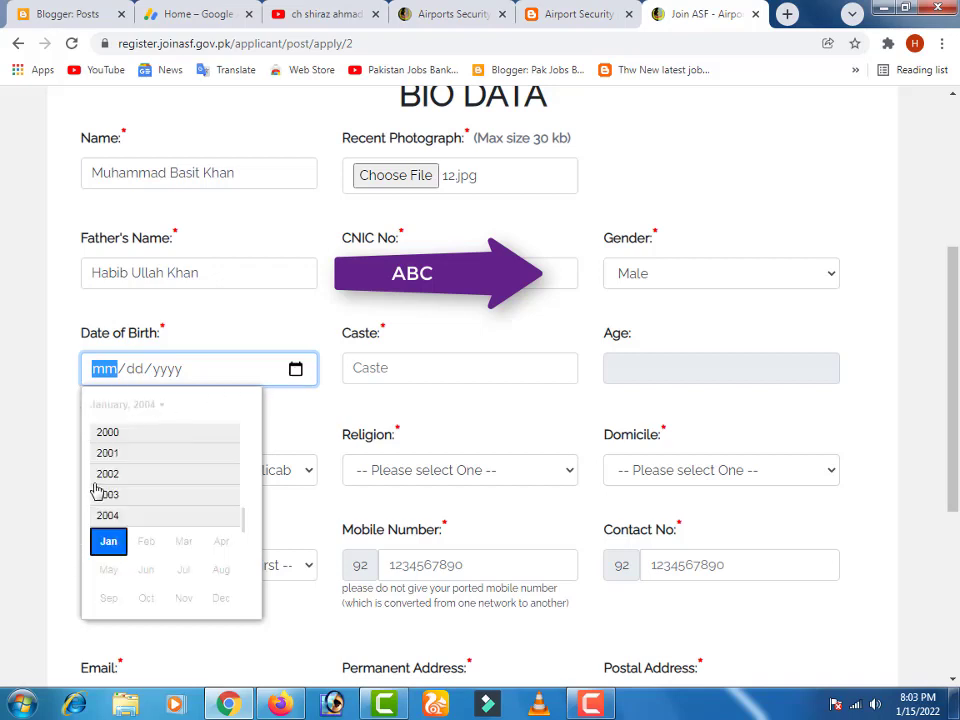
click(107, 476)
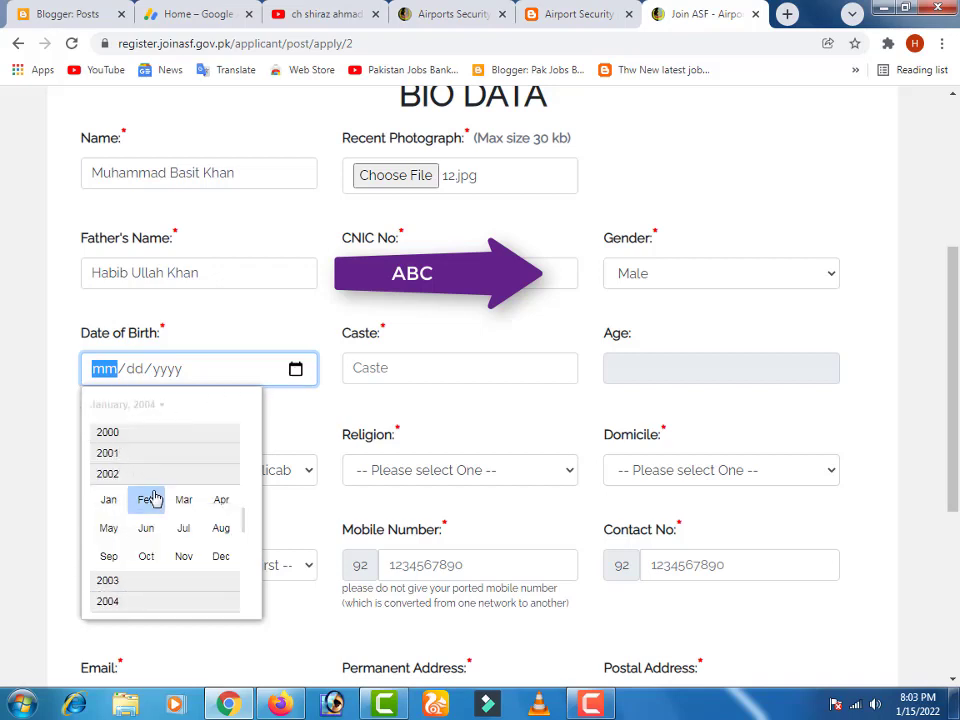
click(146, 497)
click(236, 321)
click(399, 377)
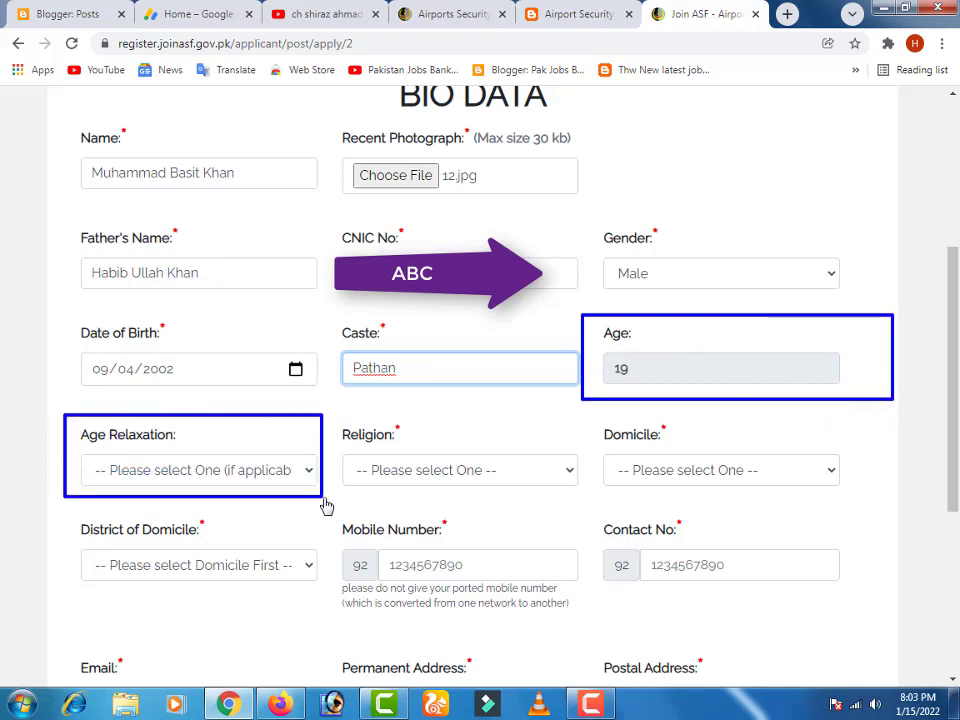
- Set Age Relaxation to not Claimed and religion to Muslim
click(216, 478)
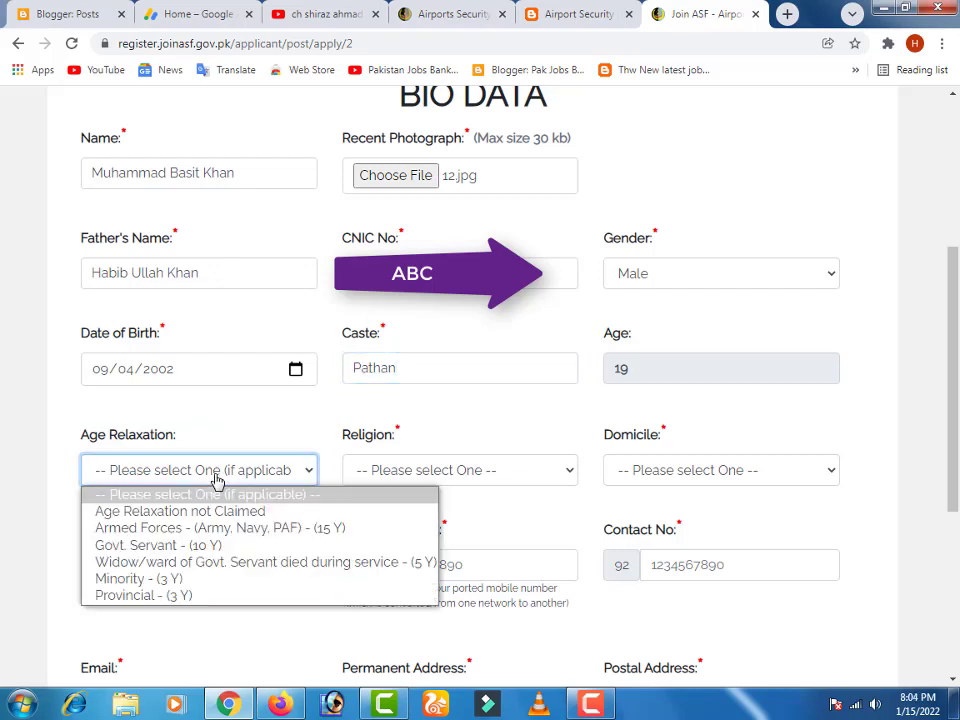
click(149, 513)
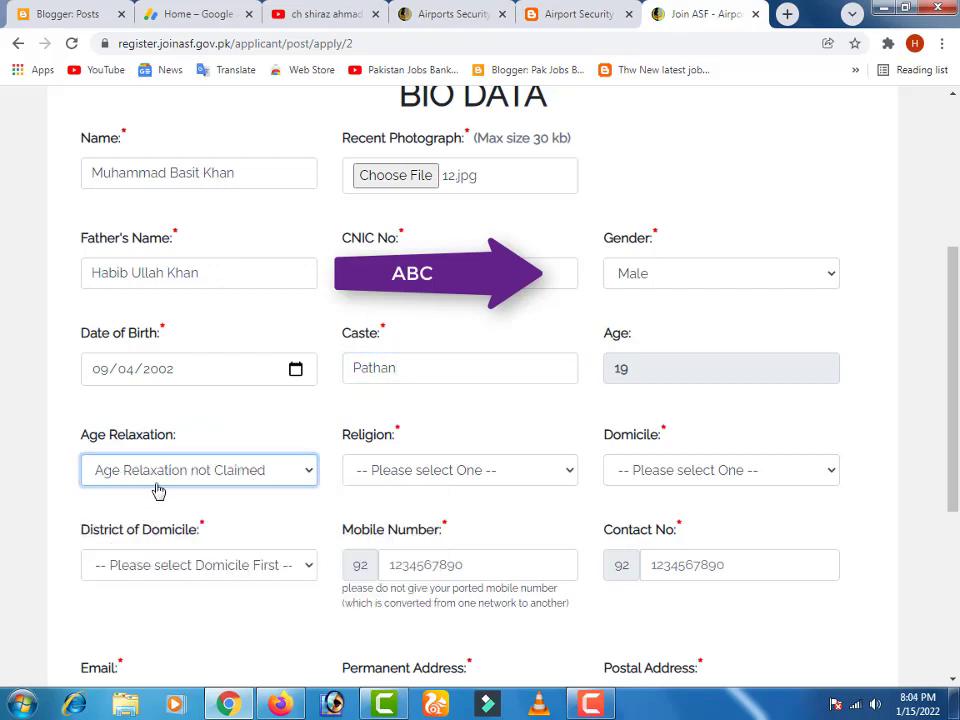
scroll(409, 471, down, 1)
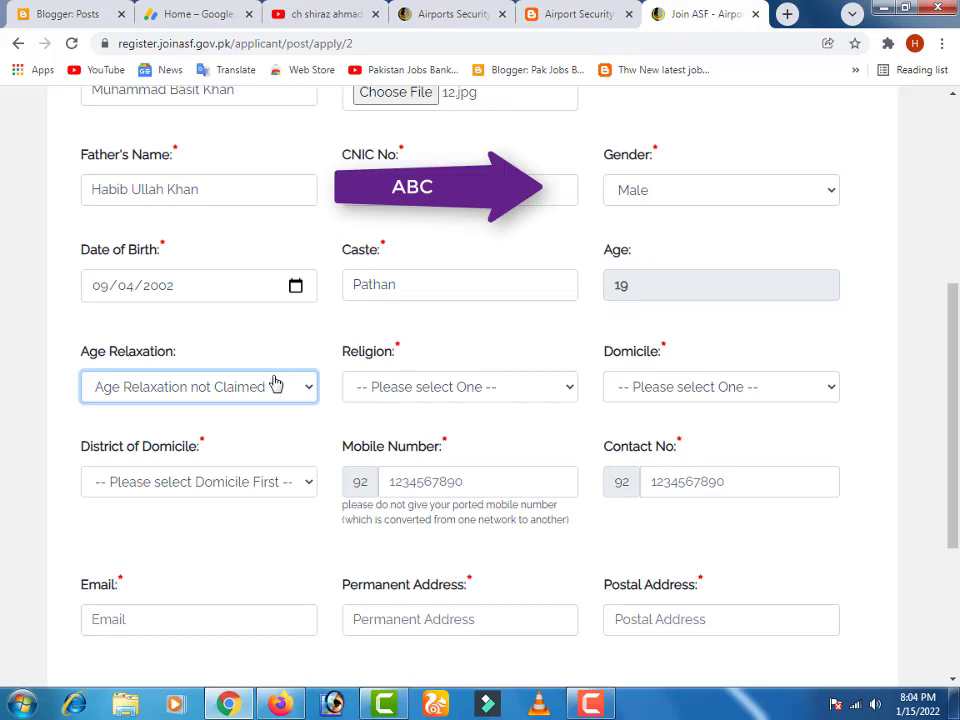
scroll(124, 371, down, 1)
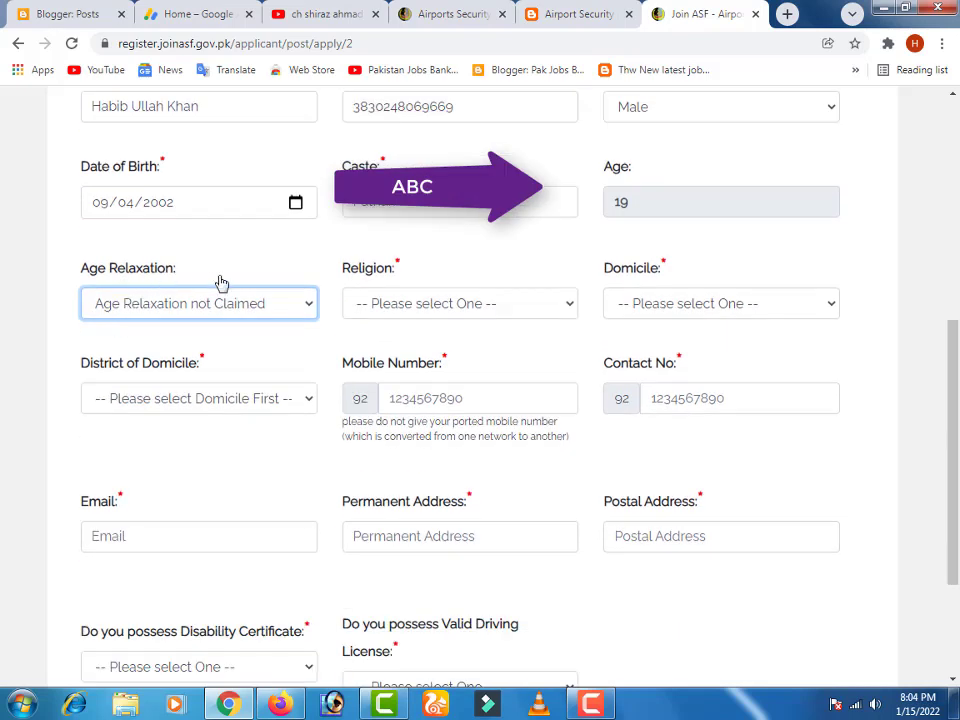
click(388, 304)
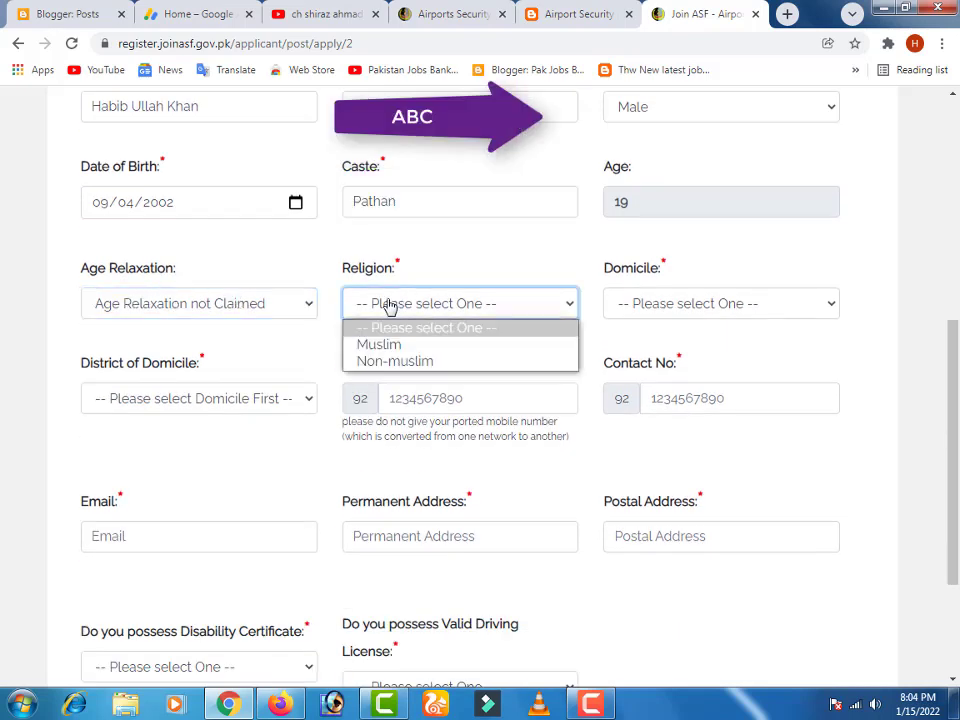
click(379, 344)
- Set the domicile to Punjab with district Mianwali
click(673, 303)
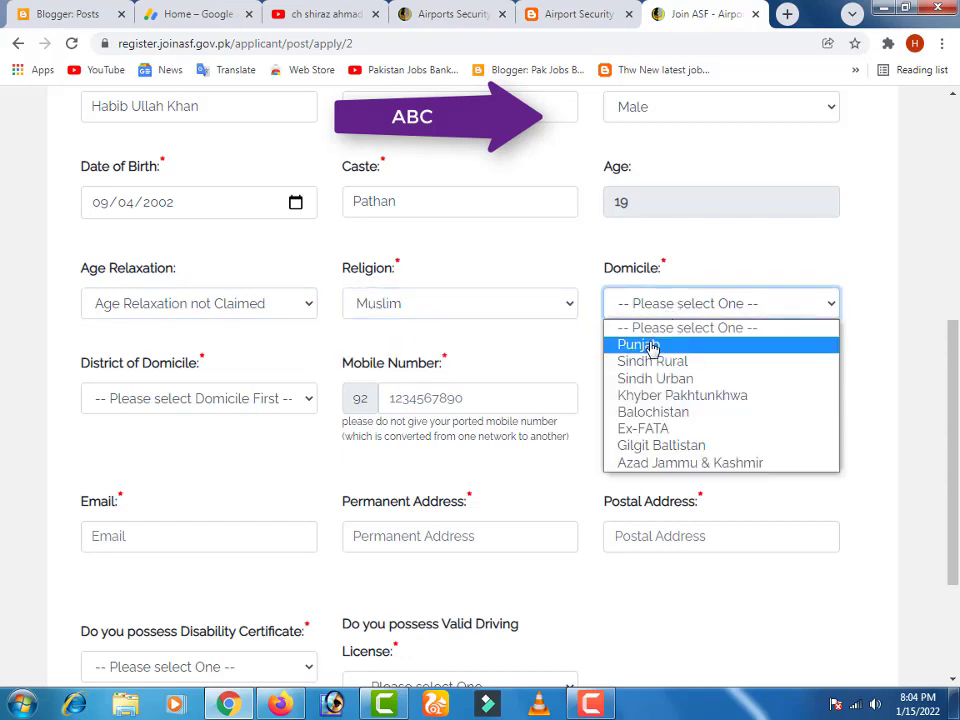
click(638, 345)
scroll(186, 381, down, 1)
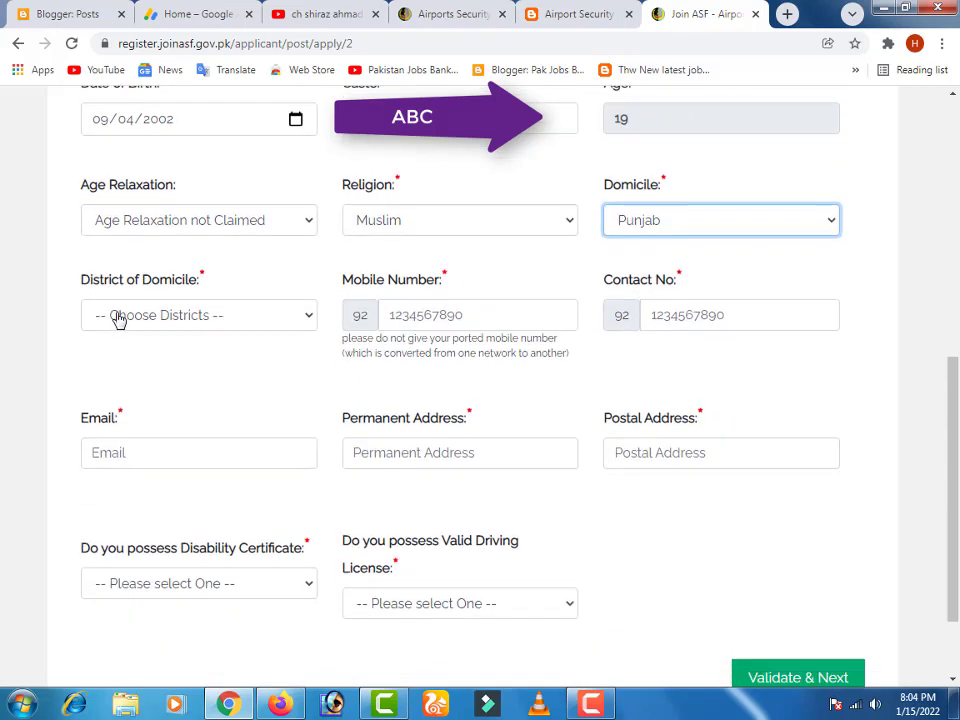
click(119, 316)
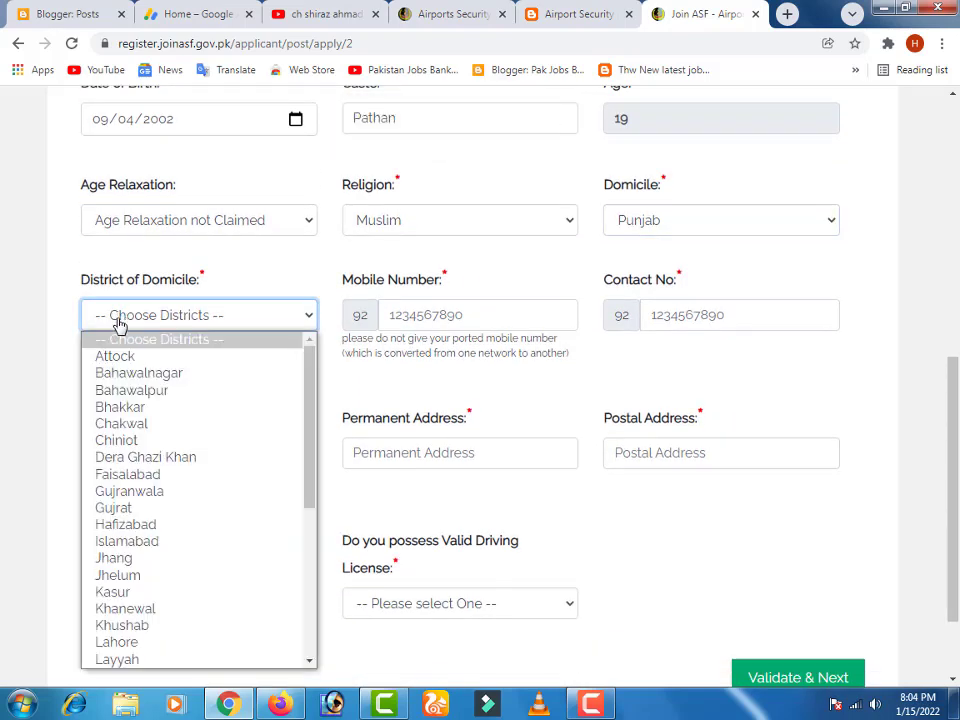
scroll(163, 385, down, 3)
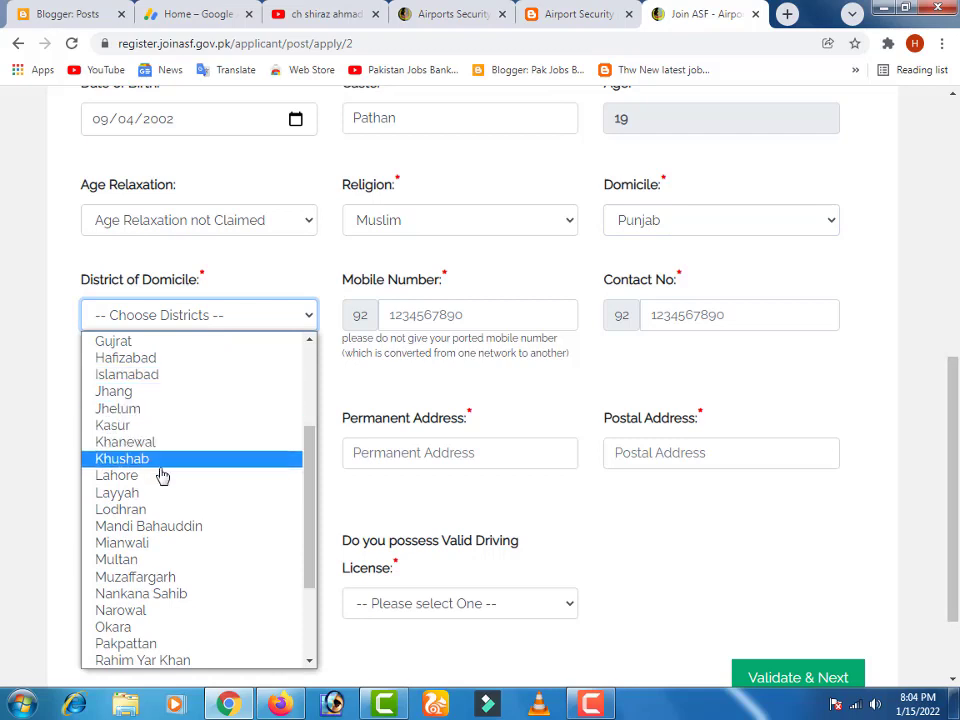
click(121, 543)
- Enter the applicant's mobile number
click(440, 322)
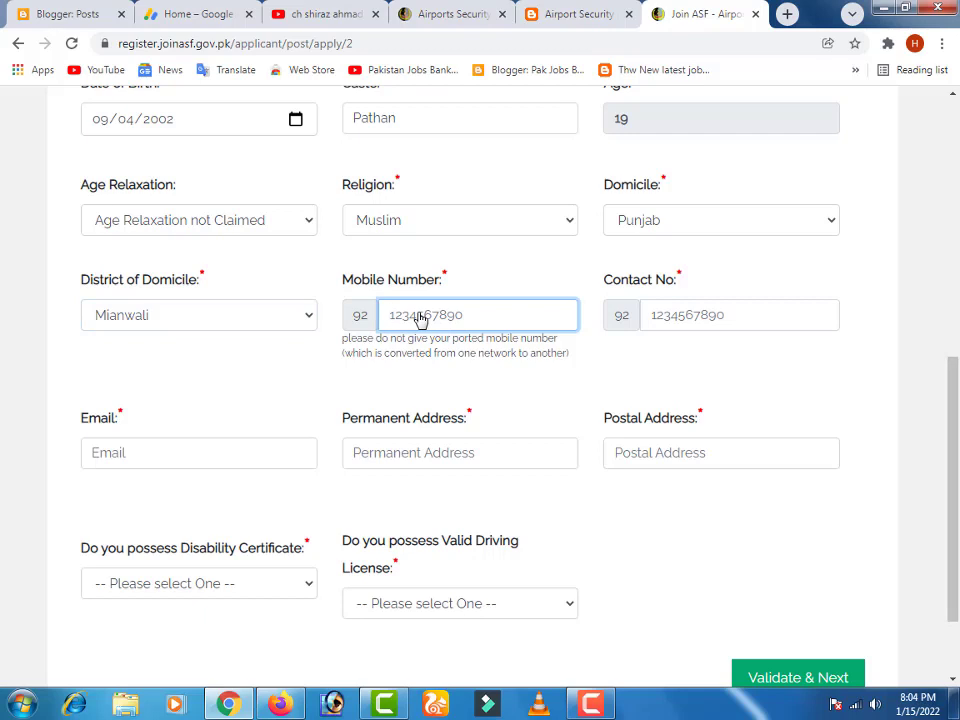
text(30)
click(720, 315)
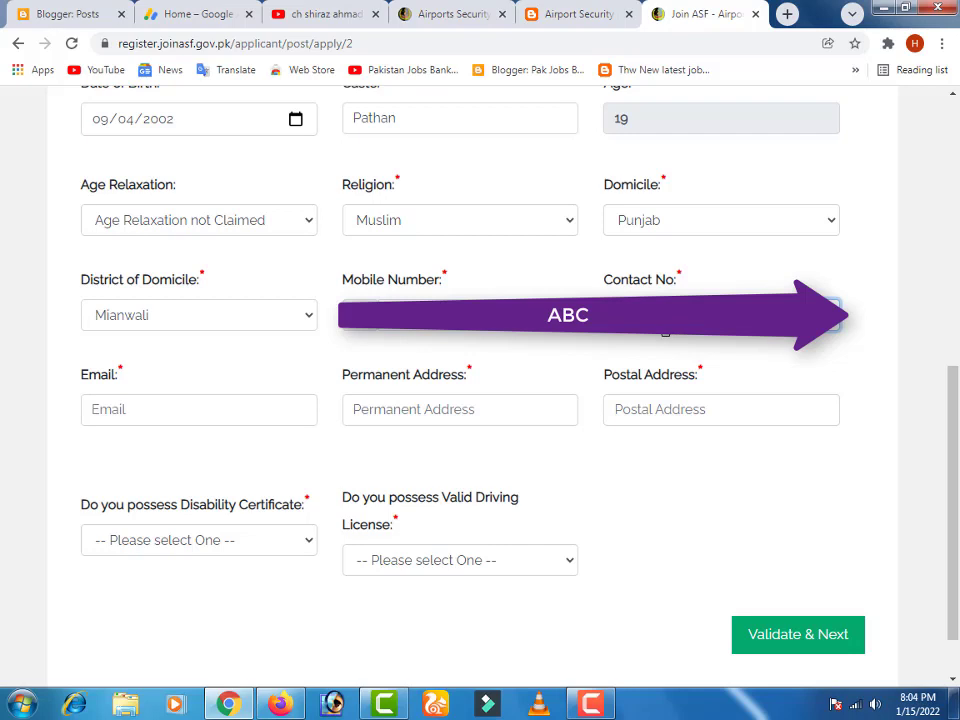
- Fill the email and phone numbers from the saved autofill suggestion
scroll(574, 362, down, 1)
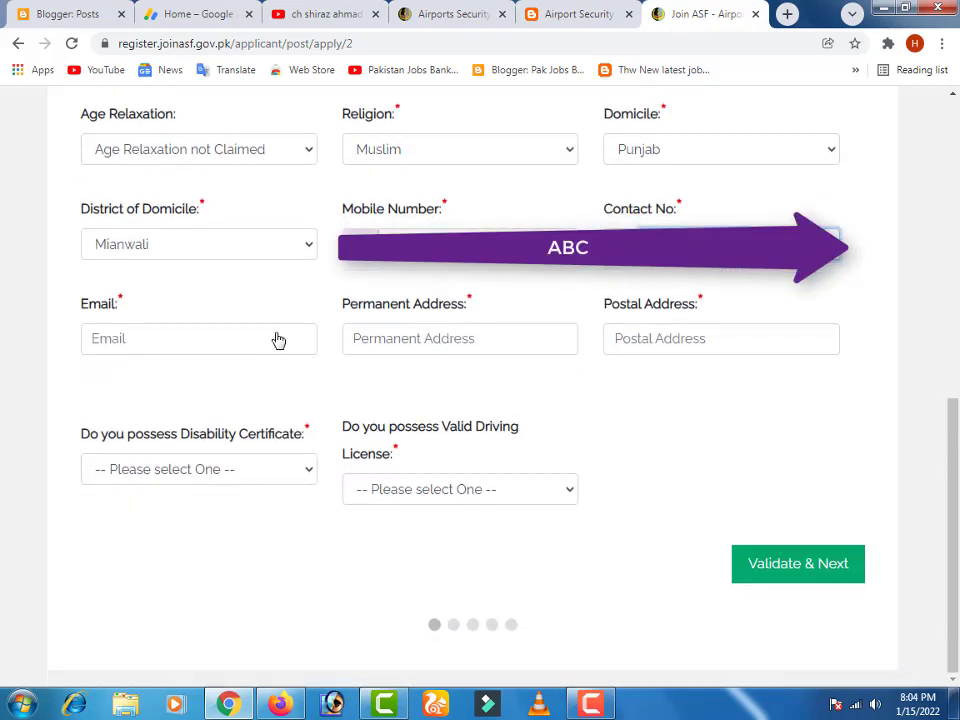
click(108, 348)
click(136, 340)
click(136, 340)
click(140, 377)
- Enter the permanent address and paste the same address as the postal address
click(363, 373)
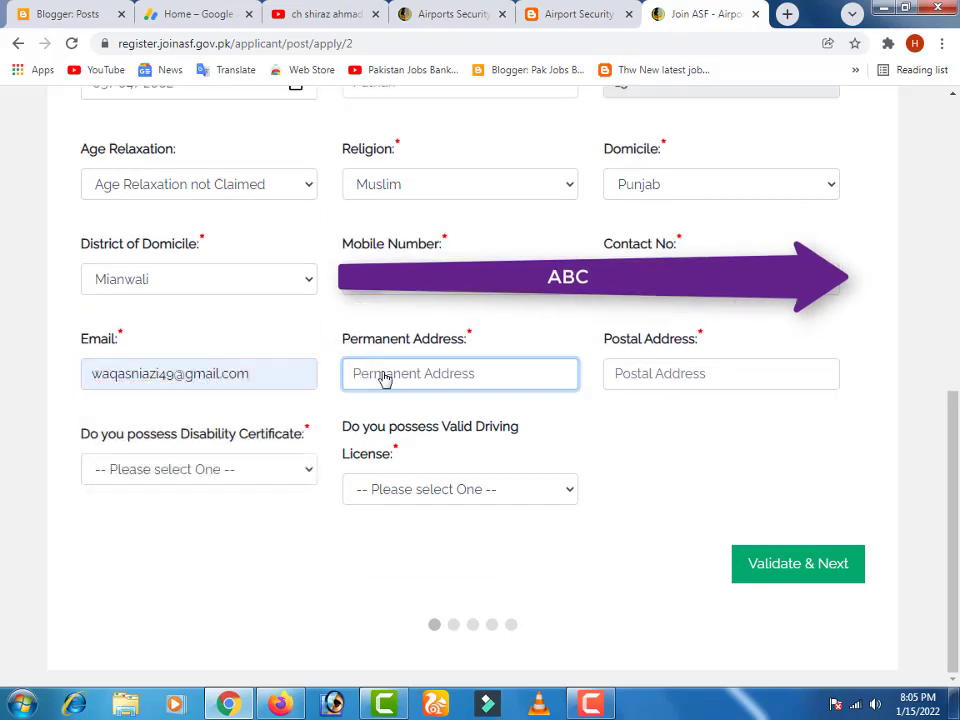
key(ctrl+a)
key(ctrl+c)
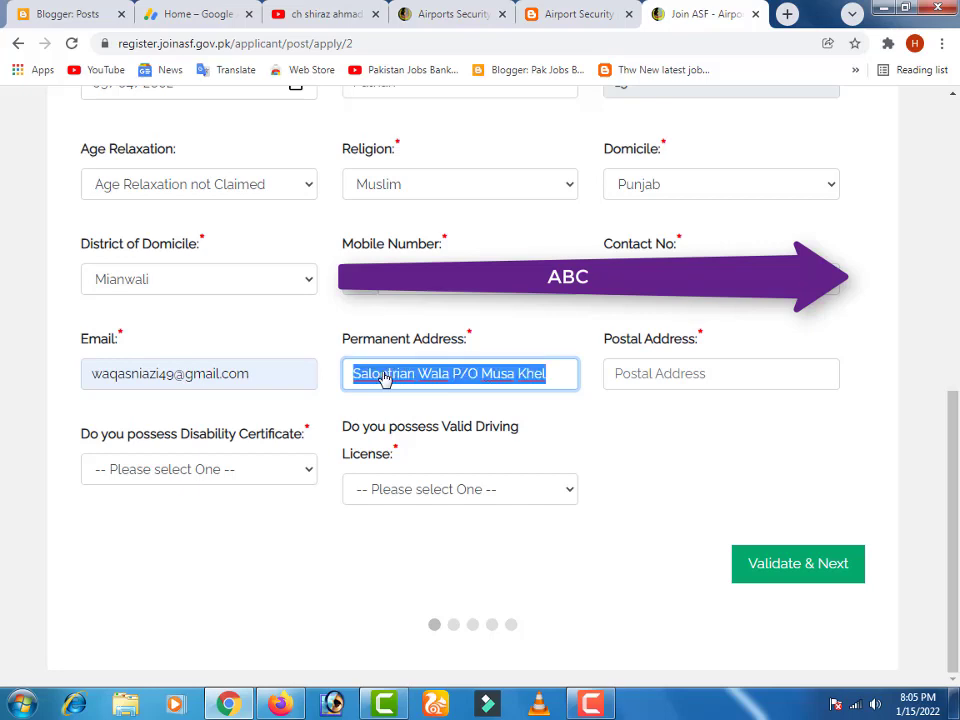
click(669, 375)
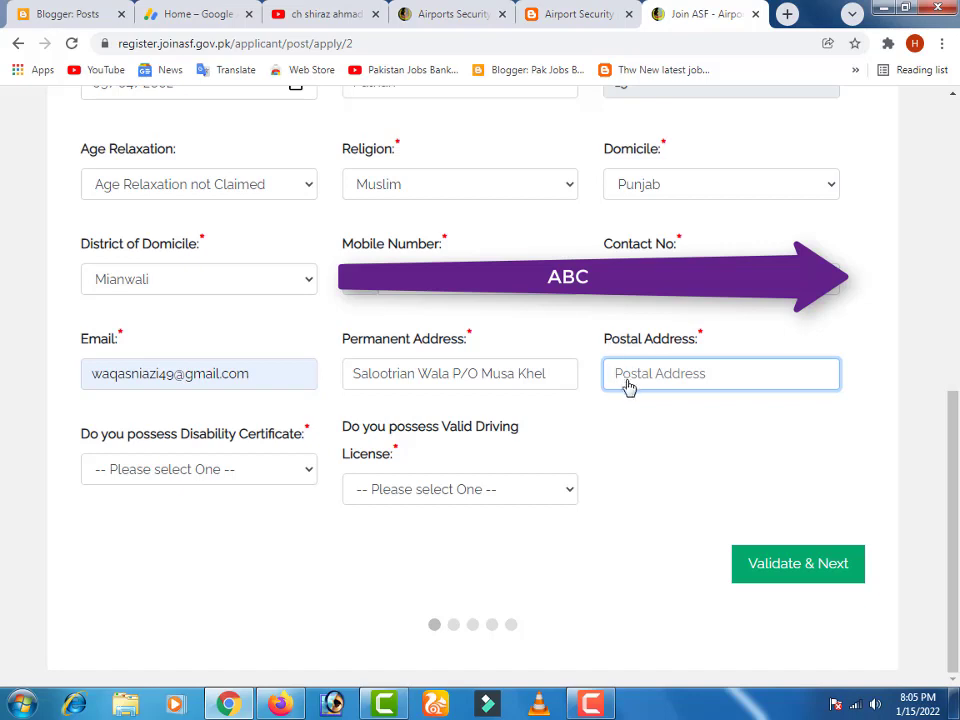
key(ctrl+v)
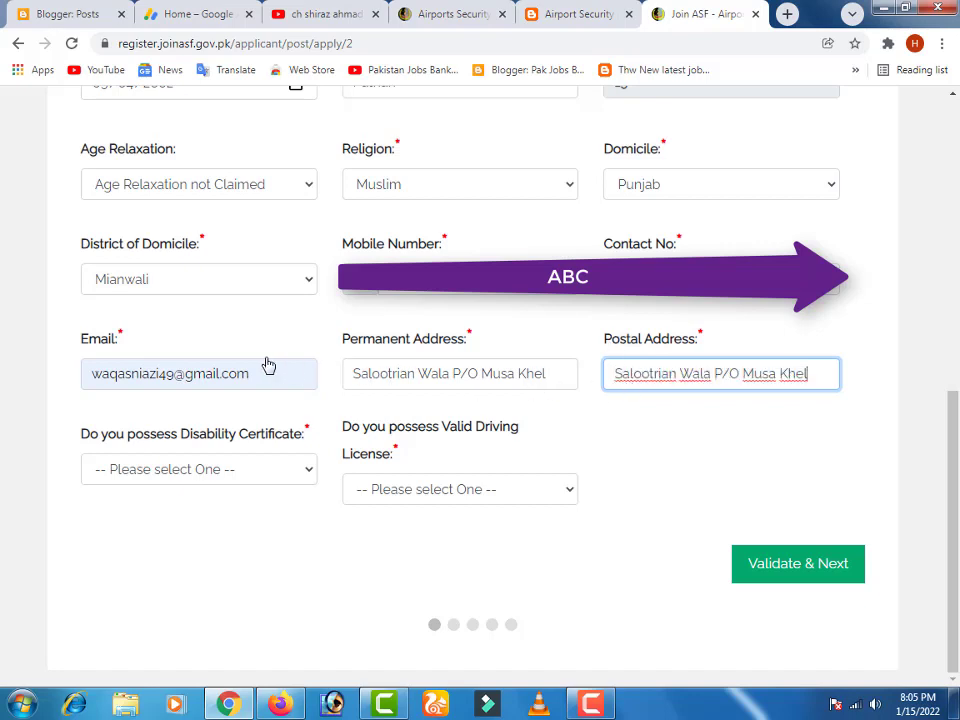
- Answer No for disability, Not Applicable for driving license, and validate the bio data
click(154, 472)
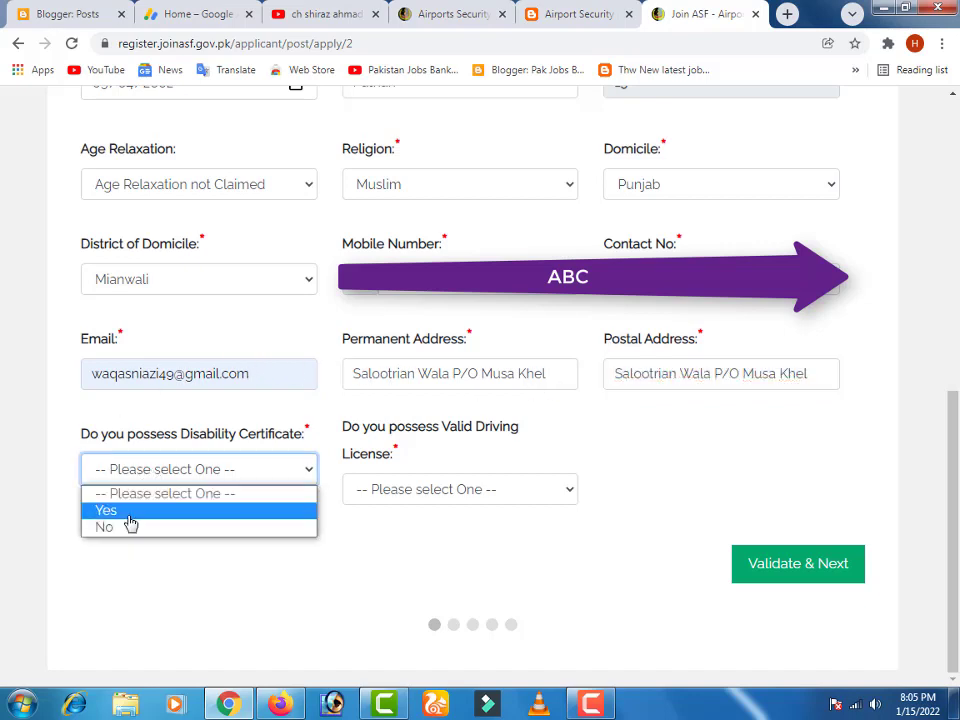
click(130, 528)
click(401, 494)
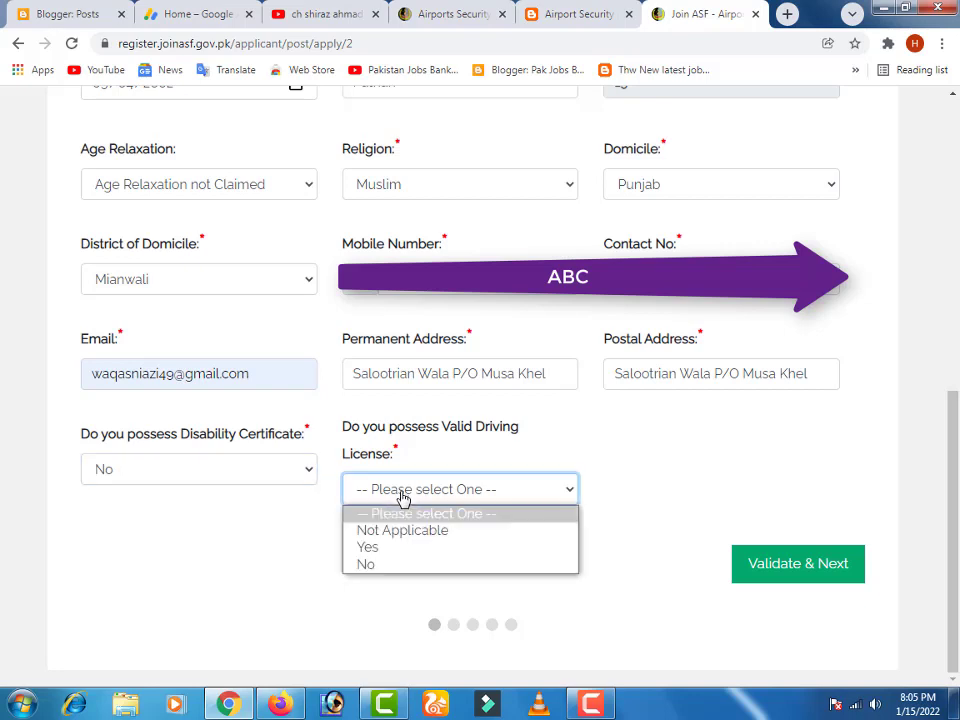
click(396, 540)
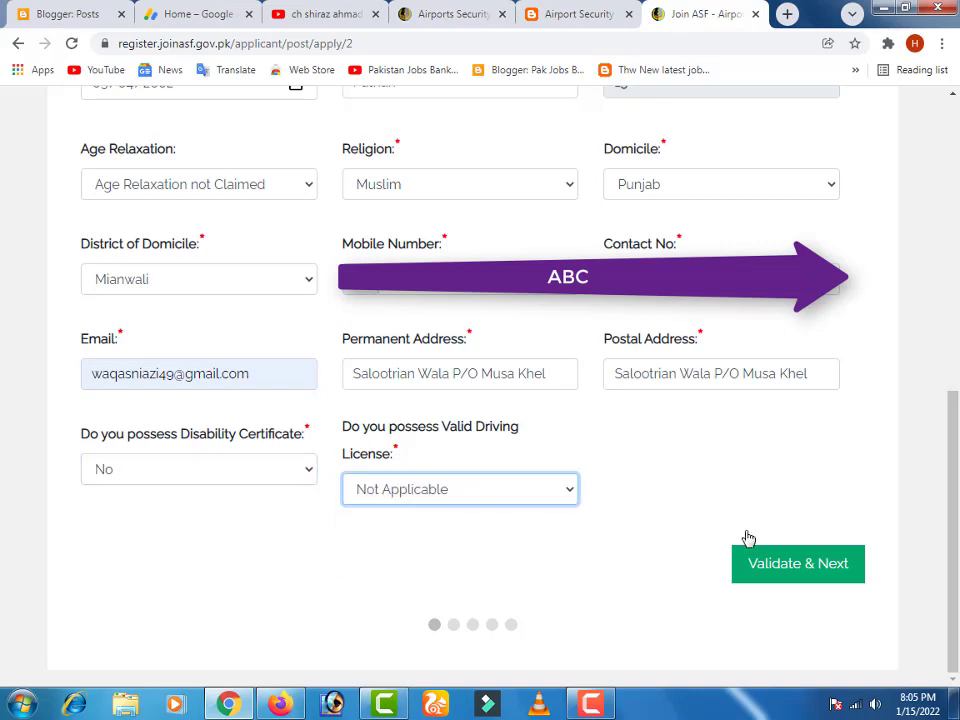
mouse_move(691, 512)
mouse_down()
mouse_move(866, 590)
mouse_move(889, 619)
mouse_up()
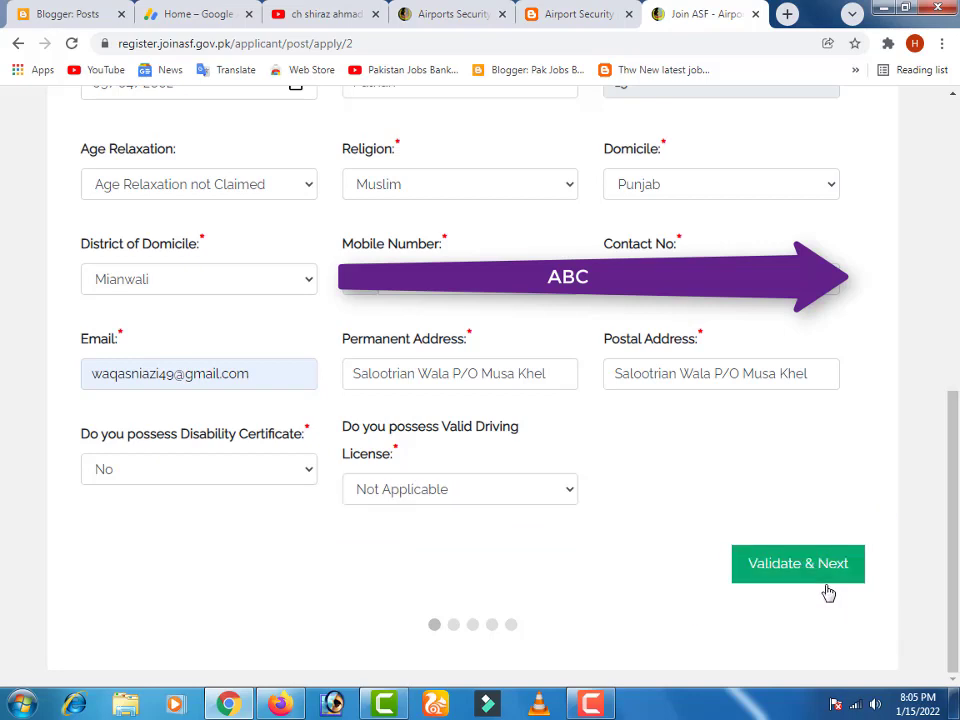
click(793, 574)
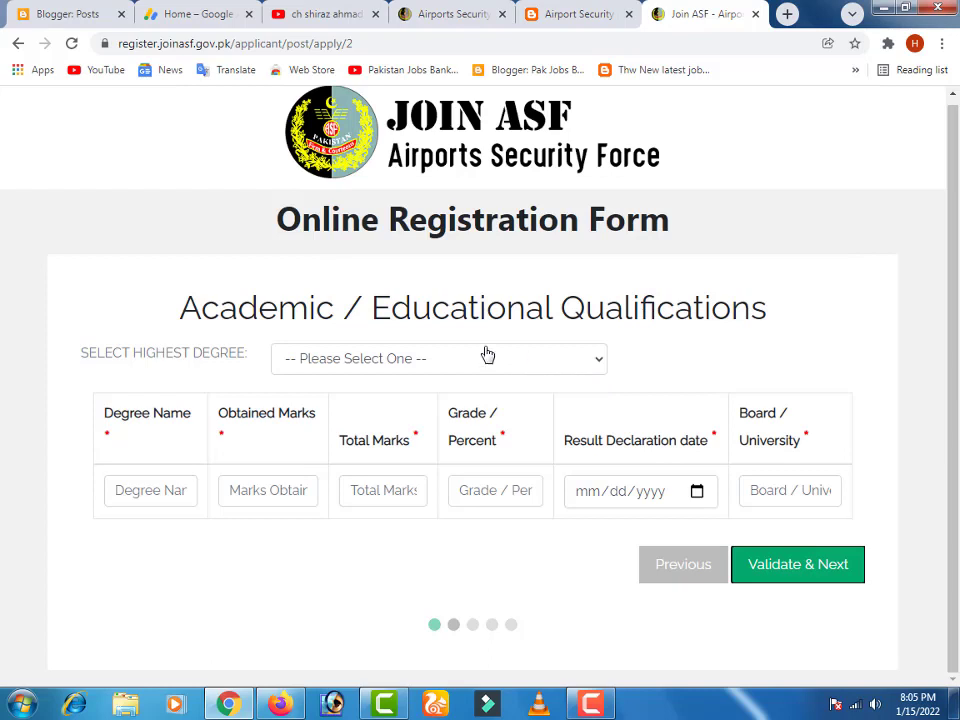
- Enter degree Metric with 707 obtained out of 1100 total marks and grade B
click(123, 498)
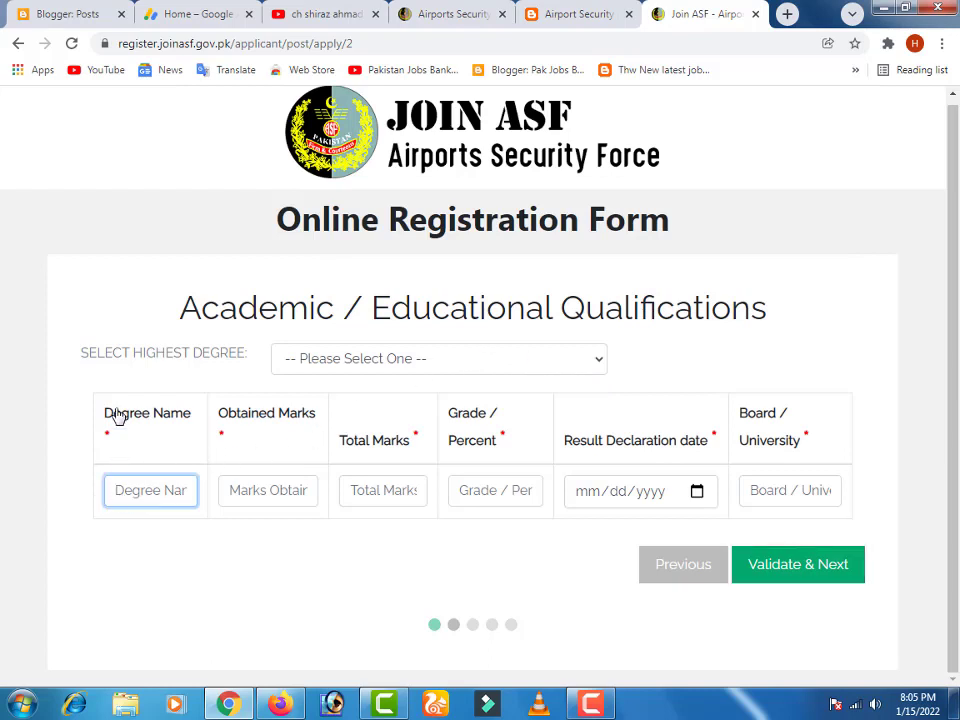
text(Metric)
click(258, 499)
text(707)
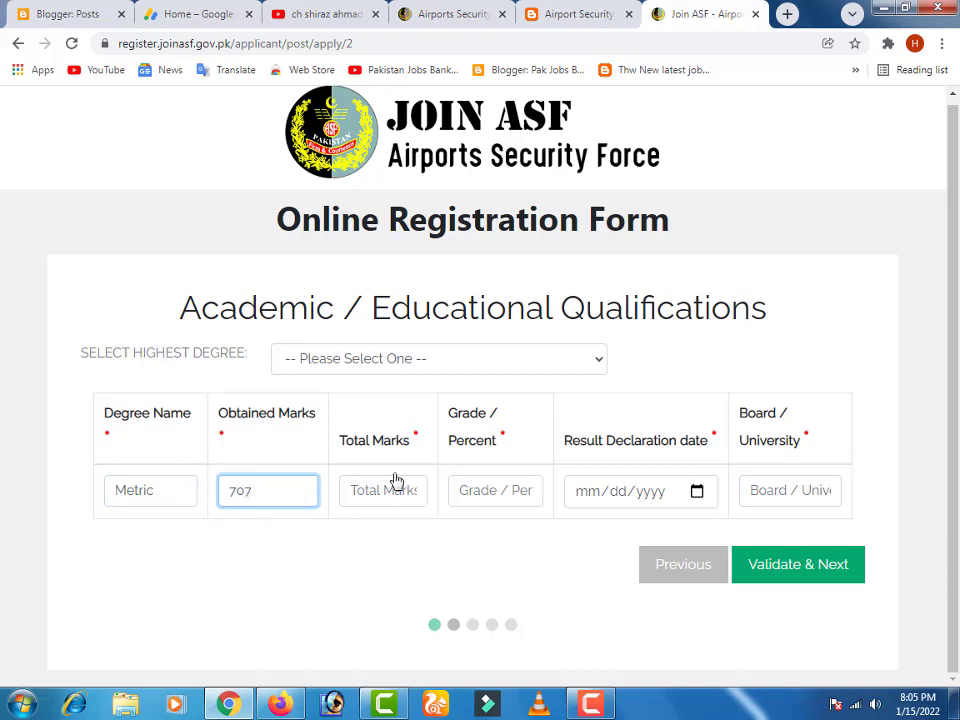
click(380, 494)
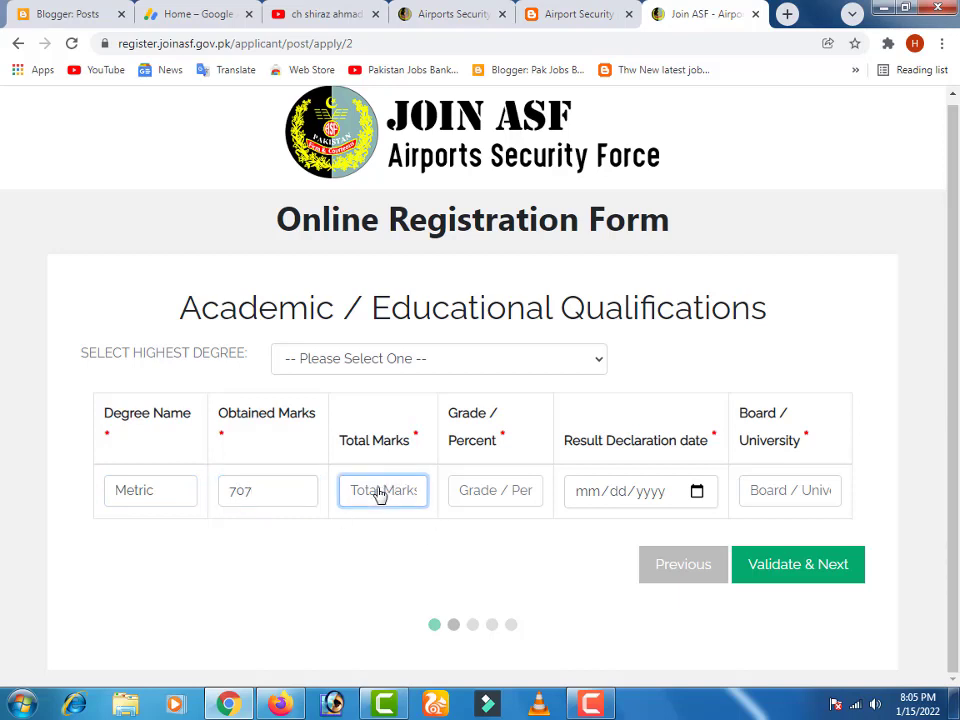
text(7)
key(BackSpace)
text(1100)
click(491, 505)
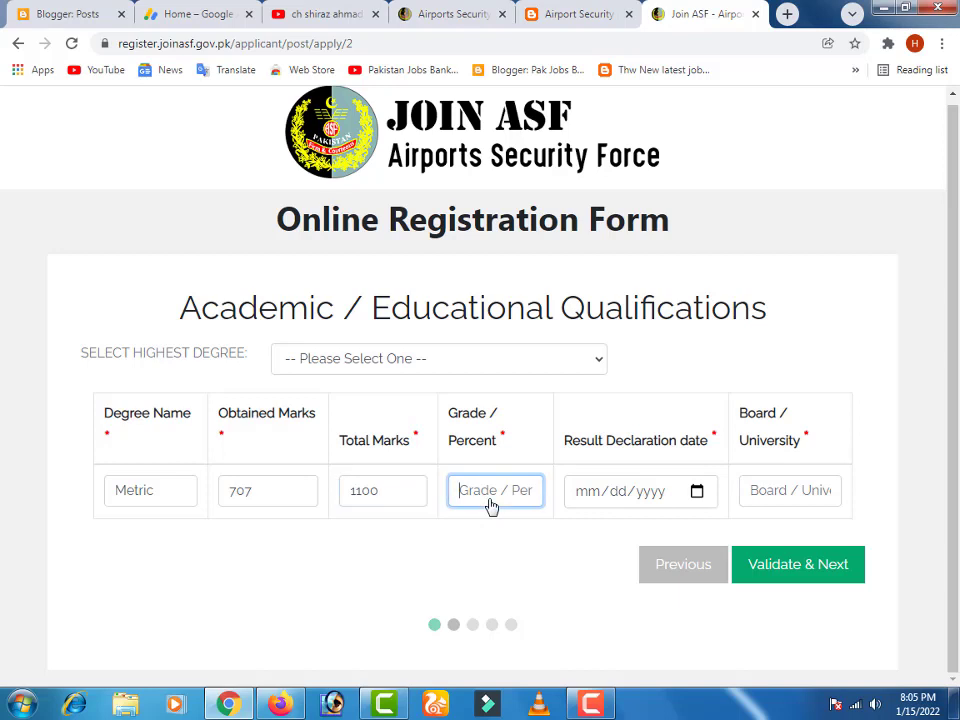
text(b)
key(BackSpace)
text(B)
click(698, 496)
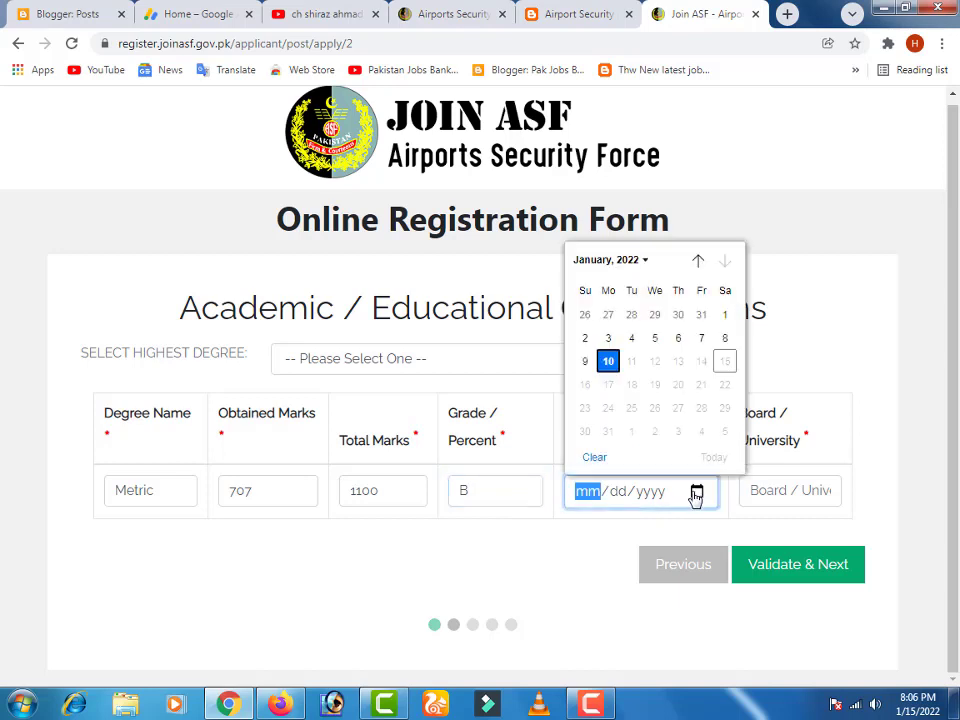
- Set the result declaration date to 25 July 2017 (07/25/2017) in the calendar
click(696, 493)
click(696, 493)
click(696, 493)
click(694, 494)
click(696, 495)
click(694, 494)
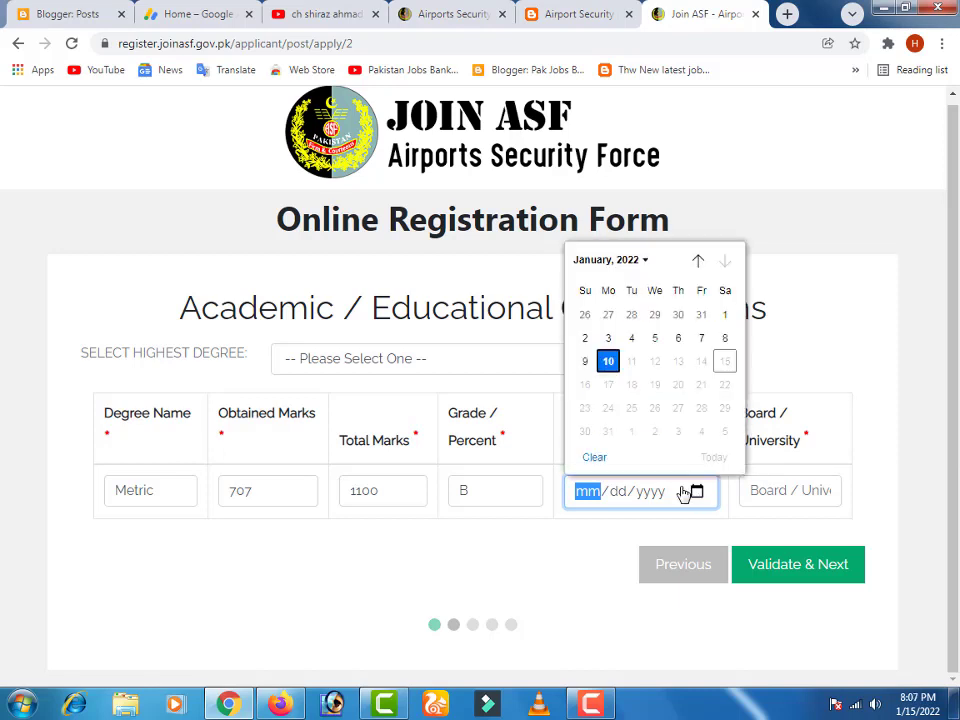
click(645, 262)
scroll(604, 335, up, 1)
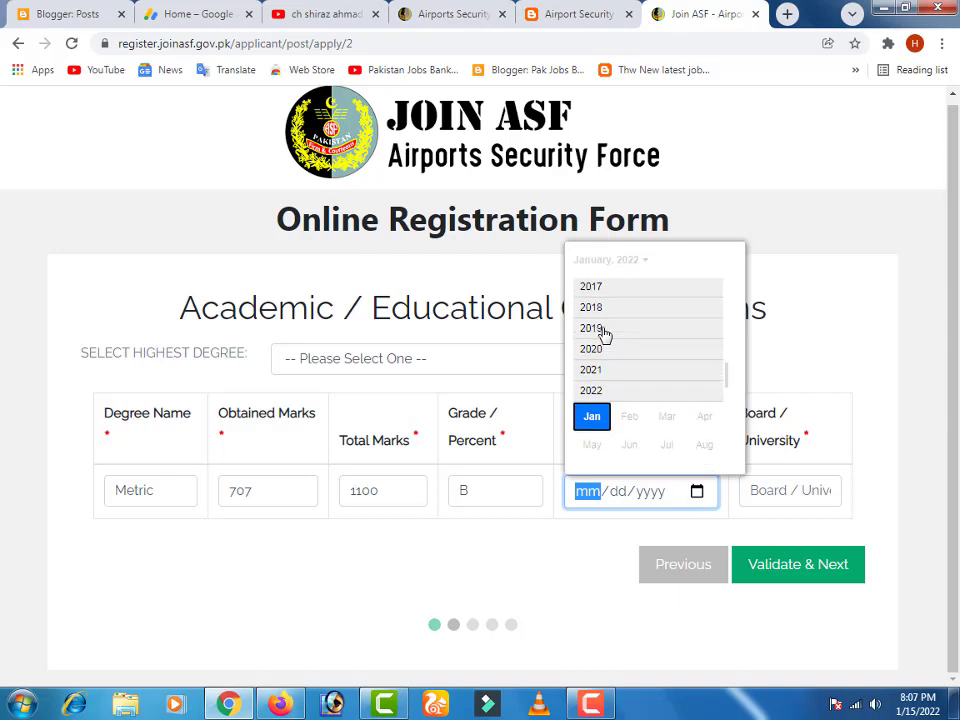
click(592, 296)
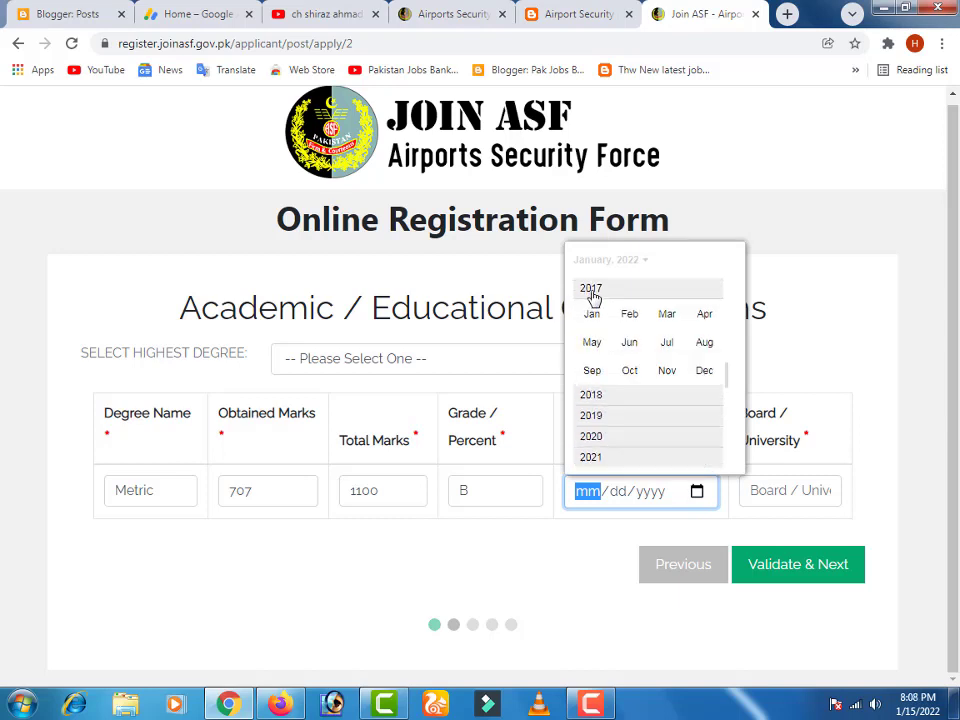
click(630, 343)
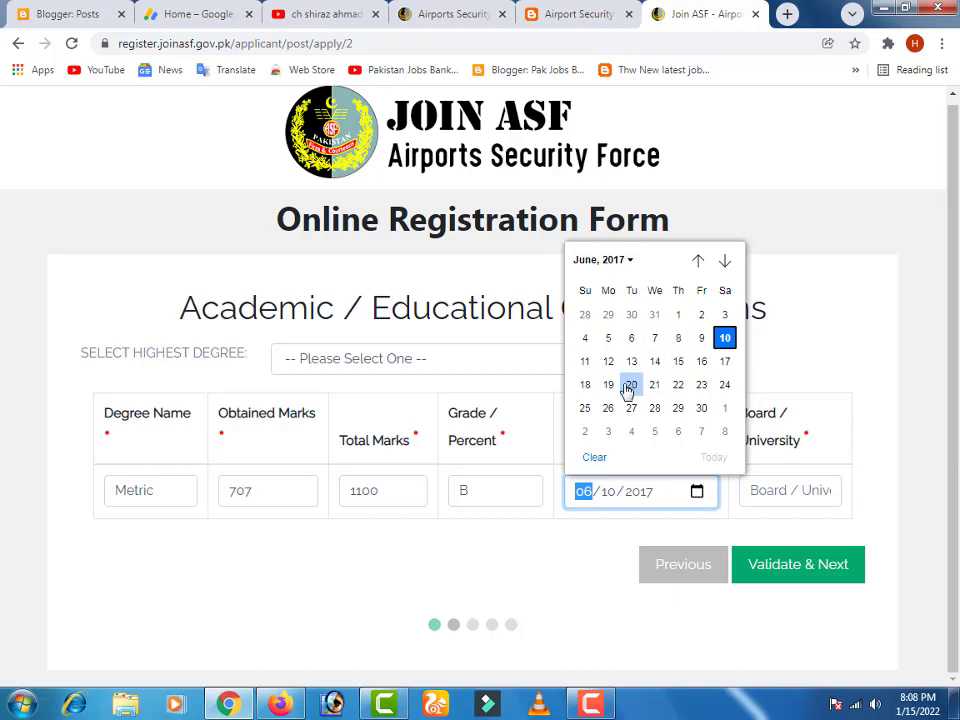
click(585, 407)
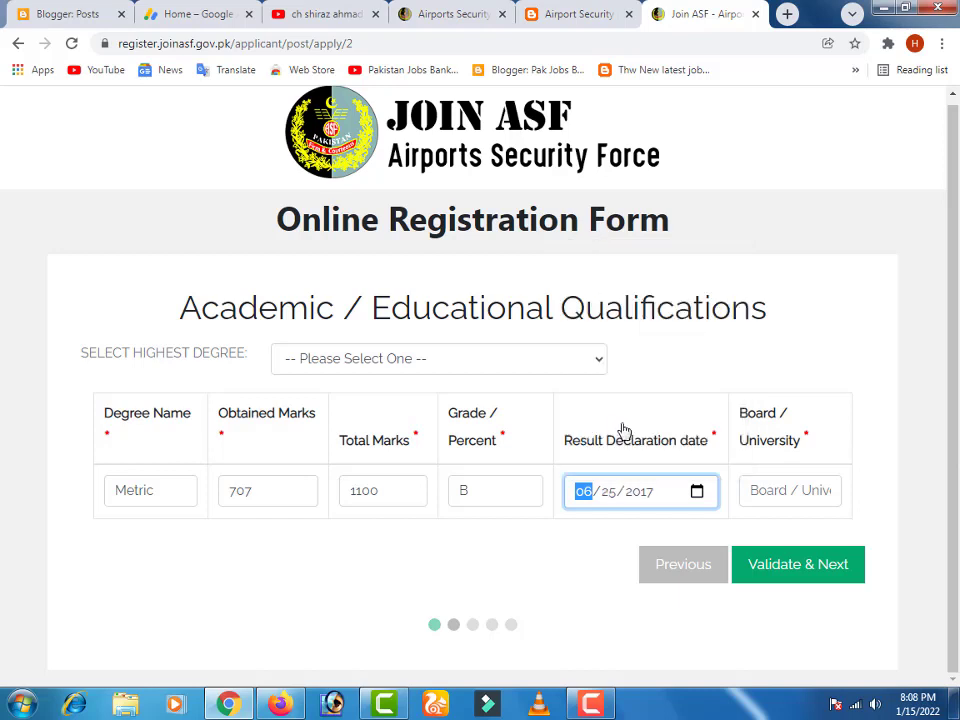
click(697, 492)
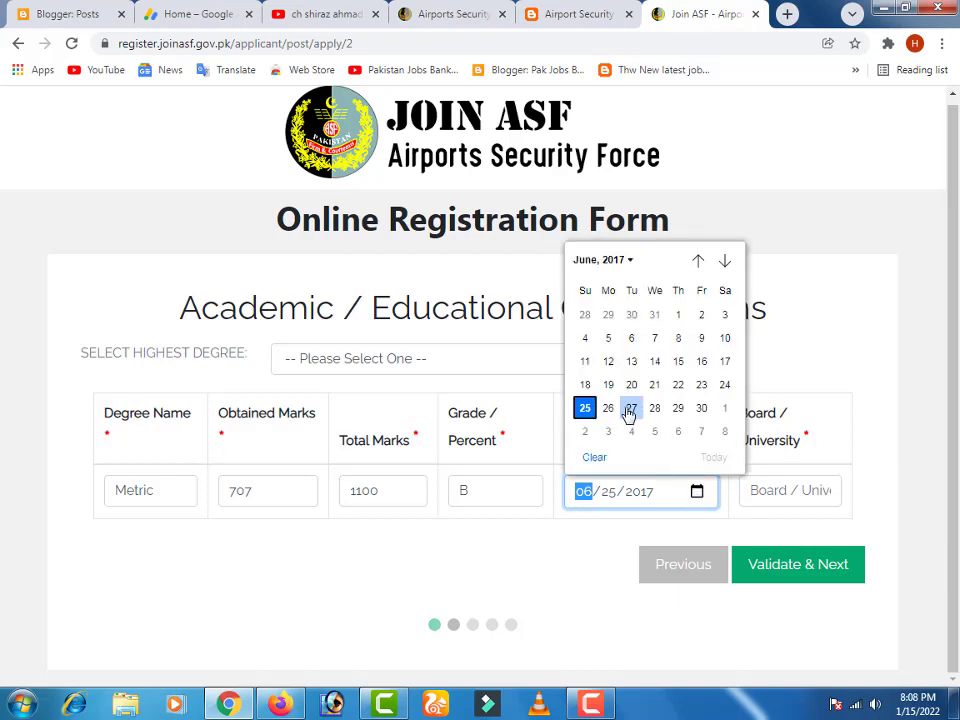
click(590, 262)
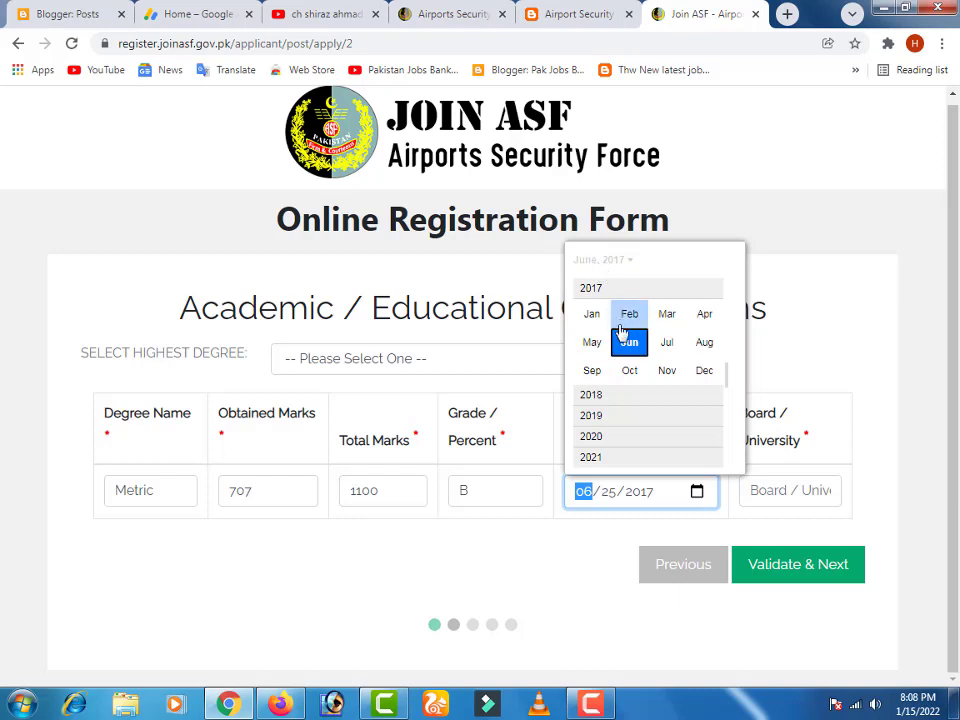
click(667, 345)
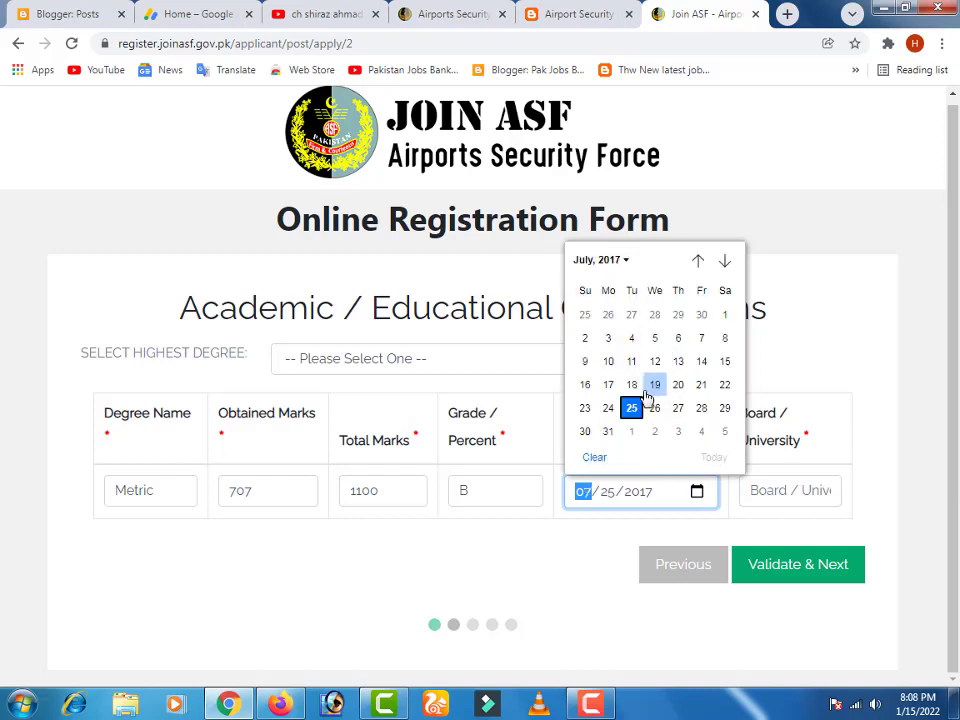
click(632, 408)
- Enter BISE Sargodha as the Board / University and validate the education details
click(771, 491)
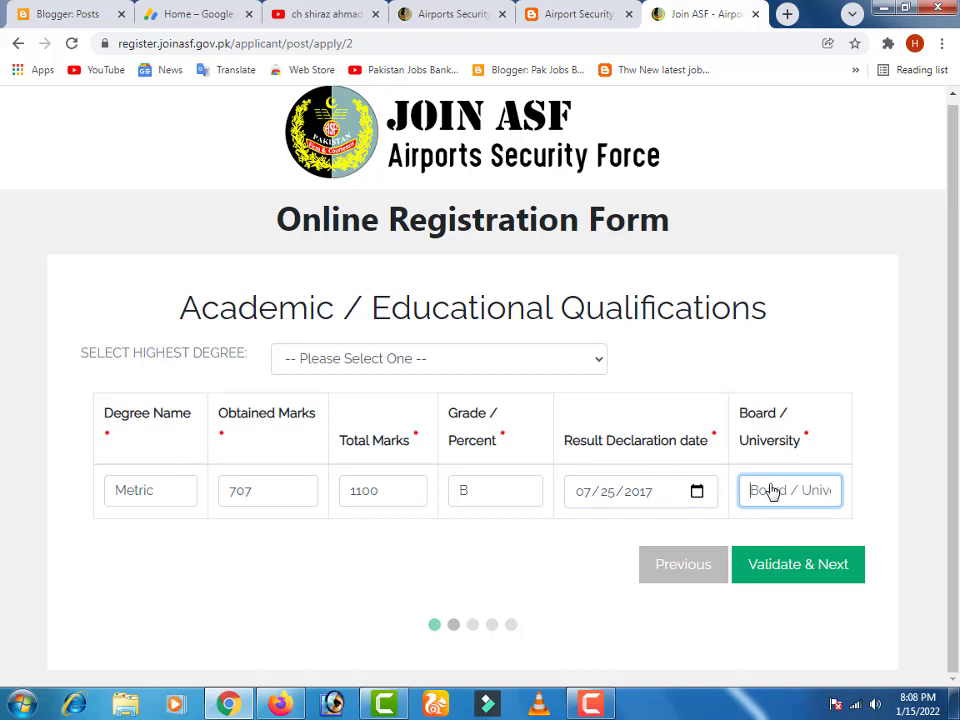
text(BISE Sargodha)
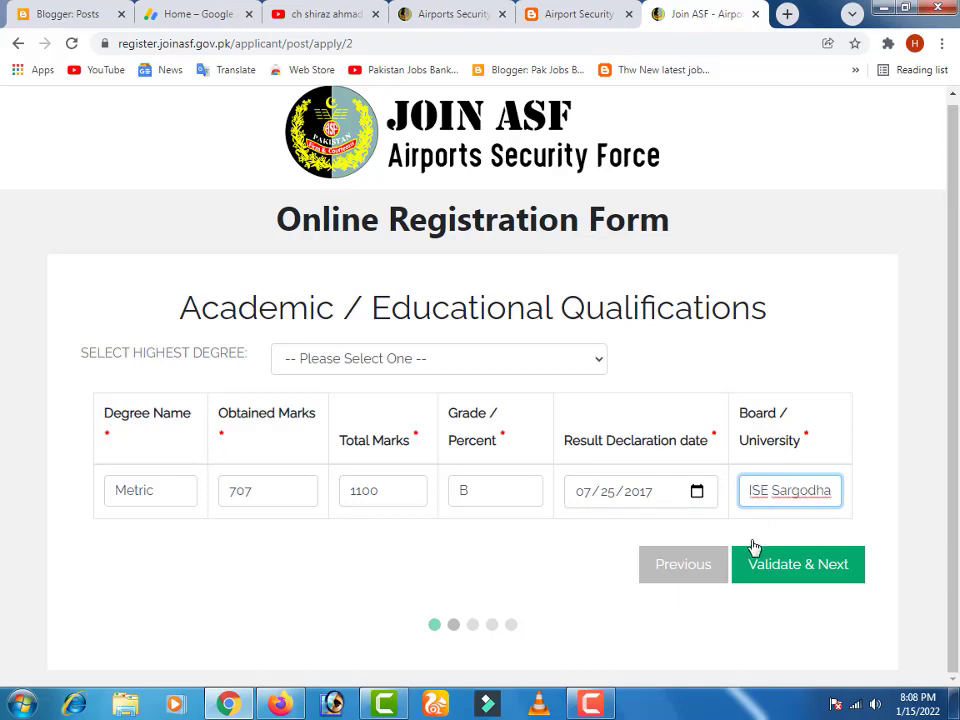
click(784, 578)
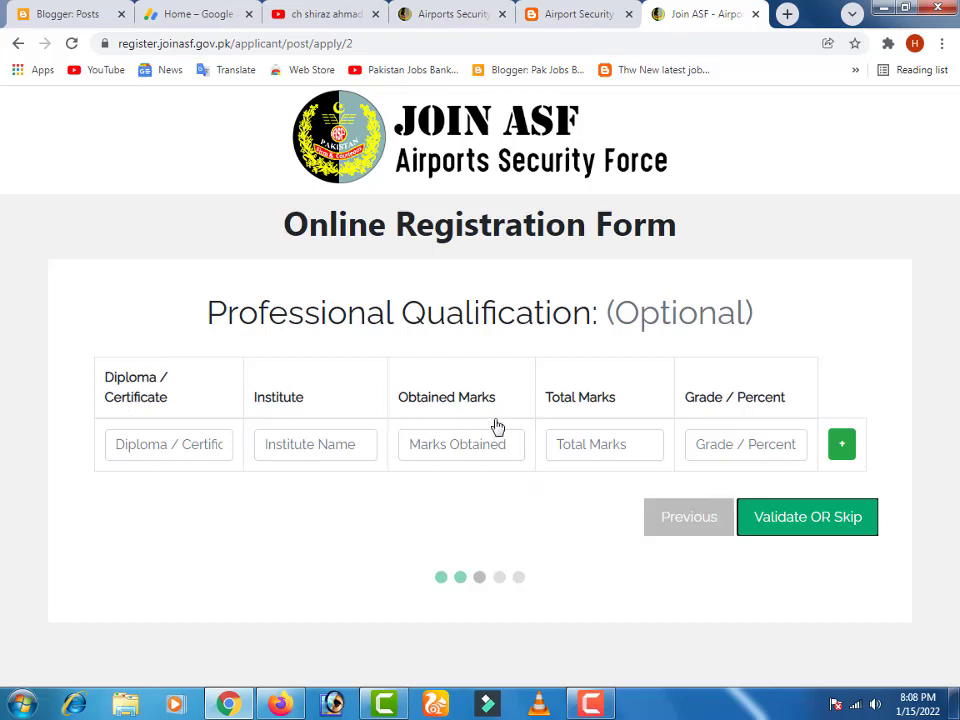
- Skip the optional Professional Qualification and Employment Record pages
click(764, 520)
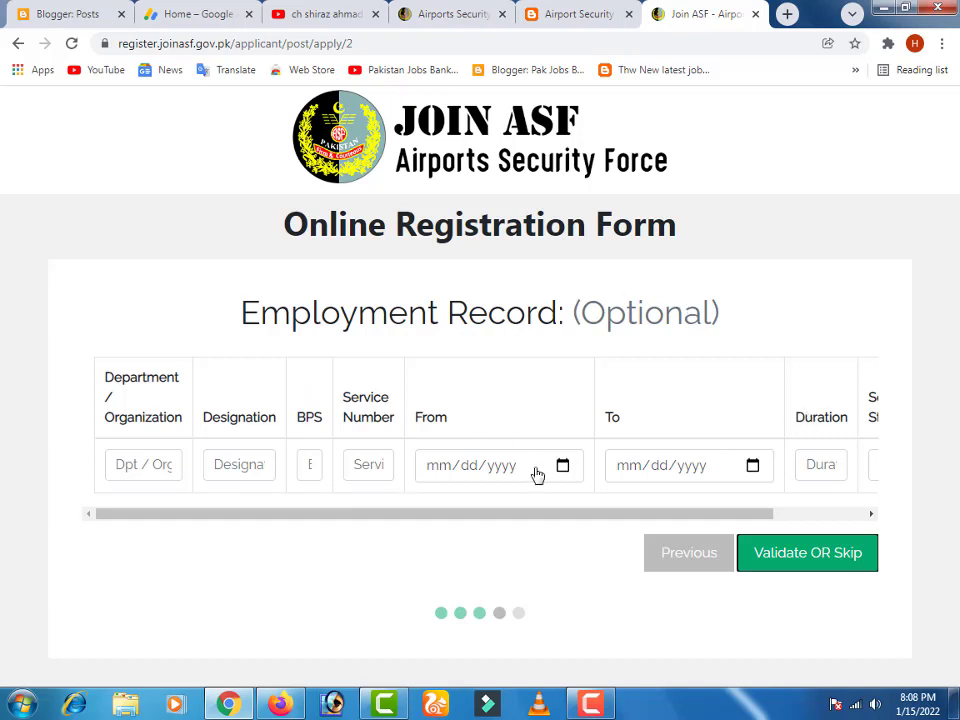
click(795, 553)
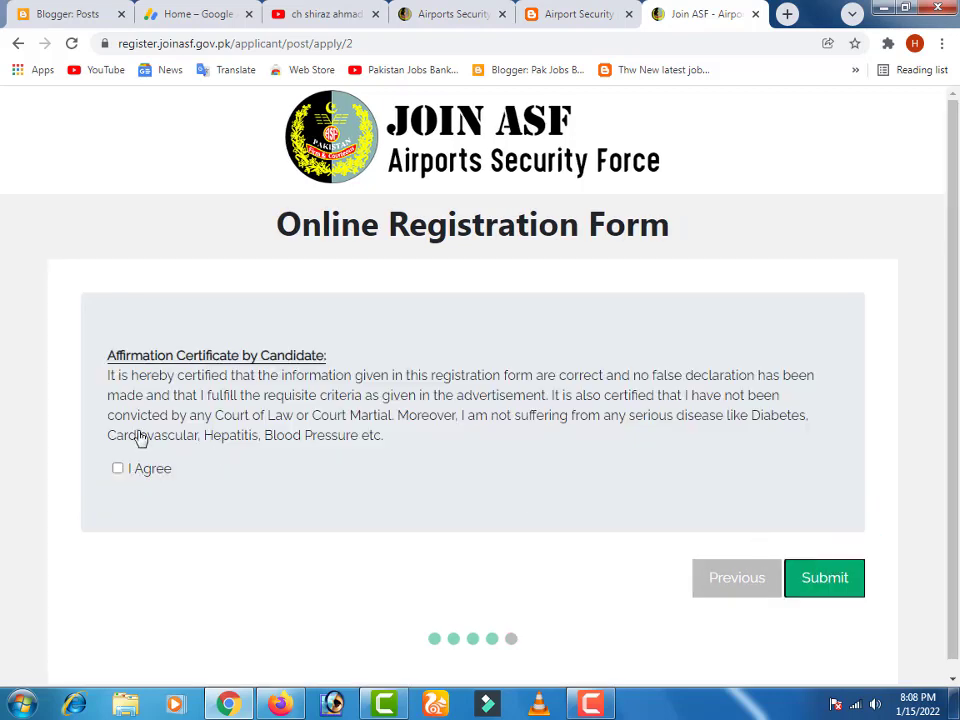
- Tick I Agree on the affirmation certificate and submit the Corporal registration form
scroll(137, 375, down, 1)
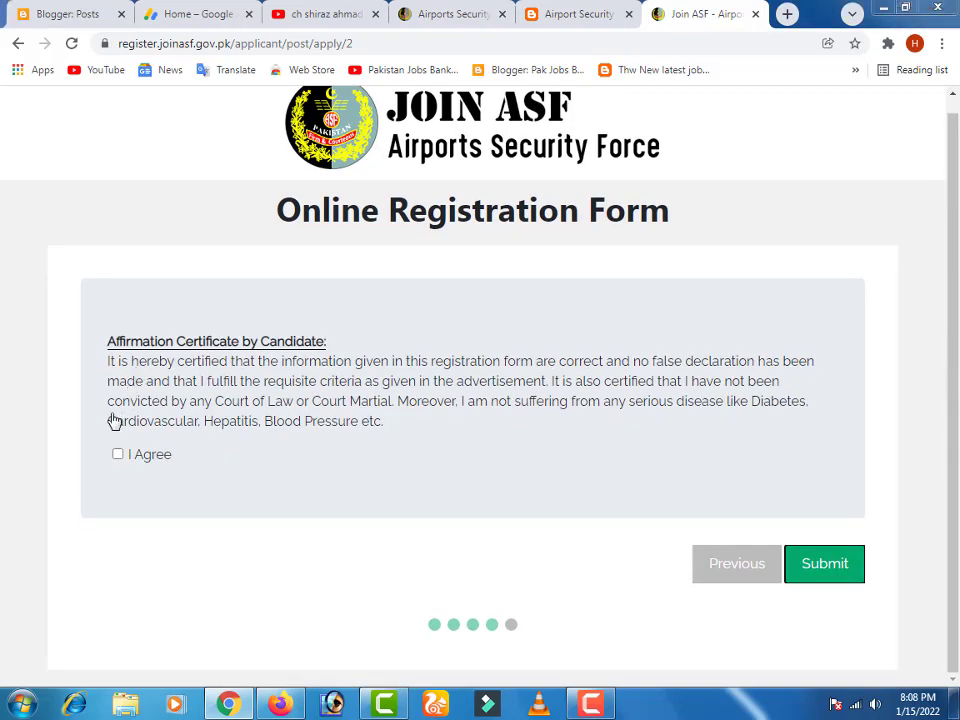
click(117, 454)
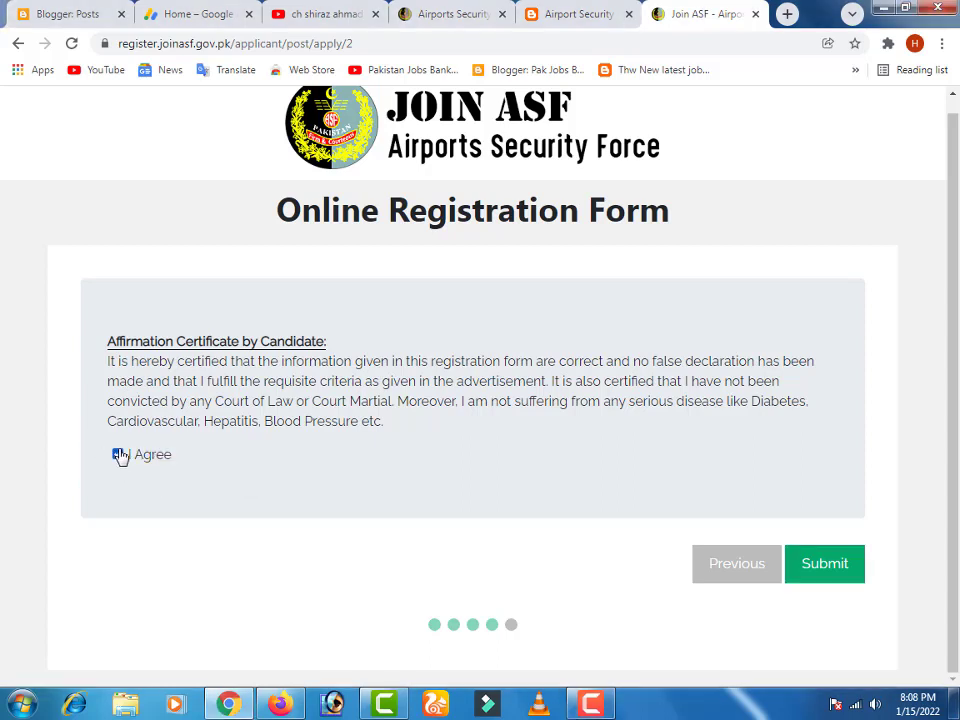
click(805, 570)
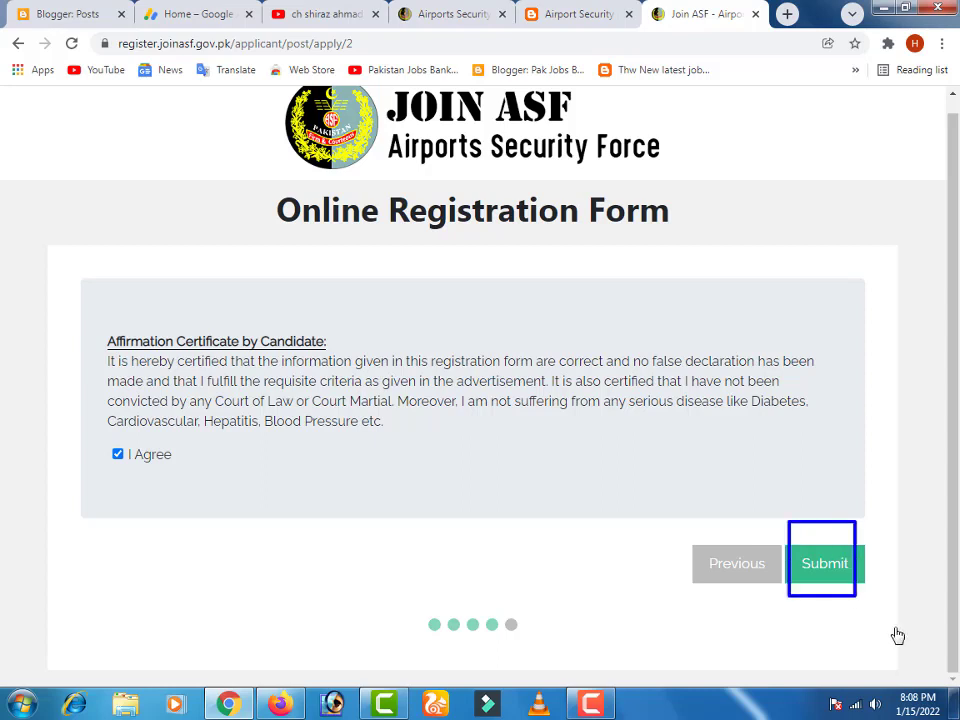
click(813, 566)
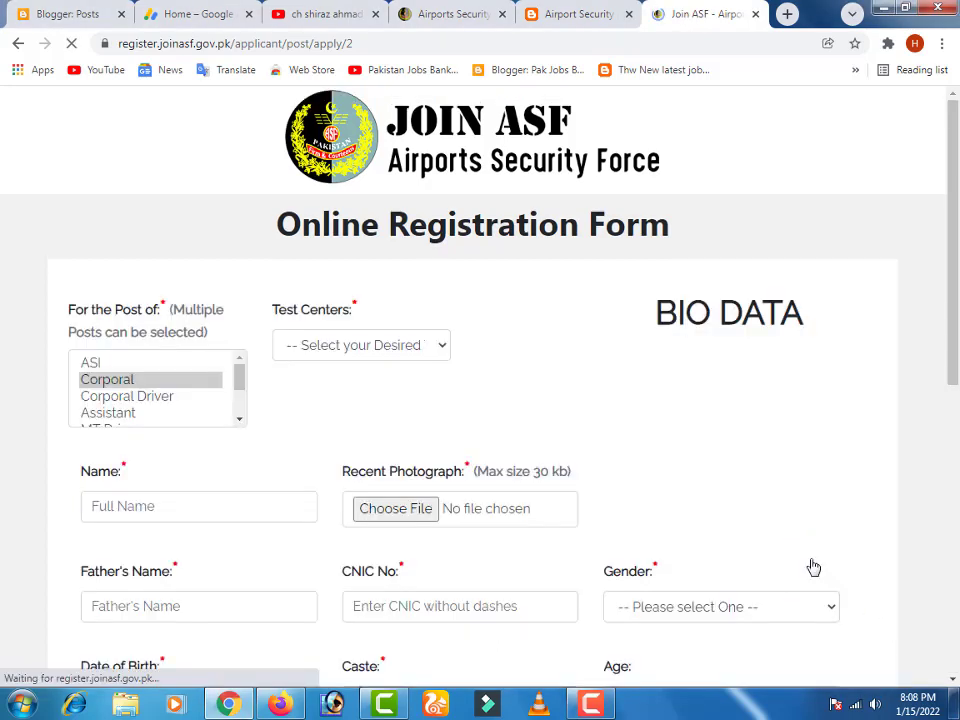
- Look over the blank reloaded Bio Data form, then go back to restore the filled entries
scroll(570, 395, down, 3)
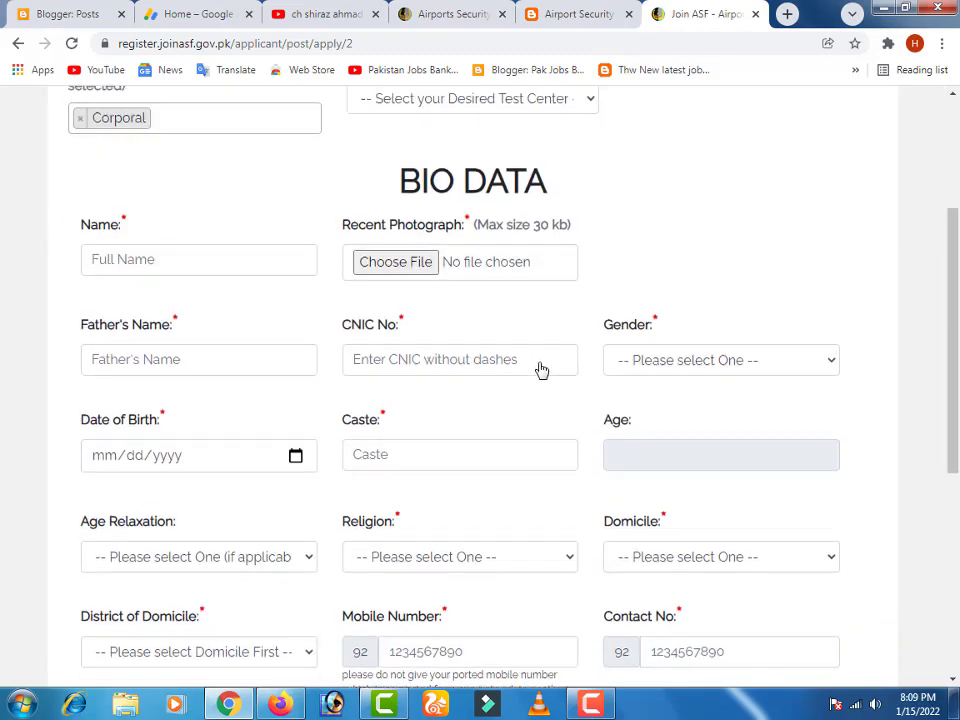
scroll(540, 369, up, 3)
scroll(540, 369, down, 6)
scroll(360, 425, up, 5)
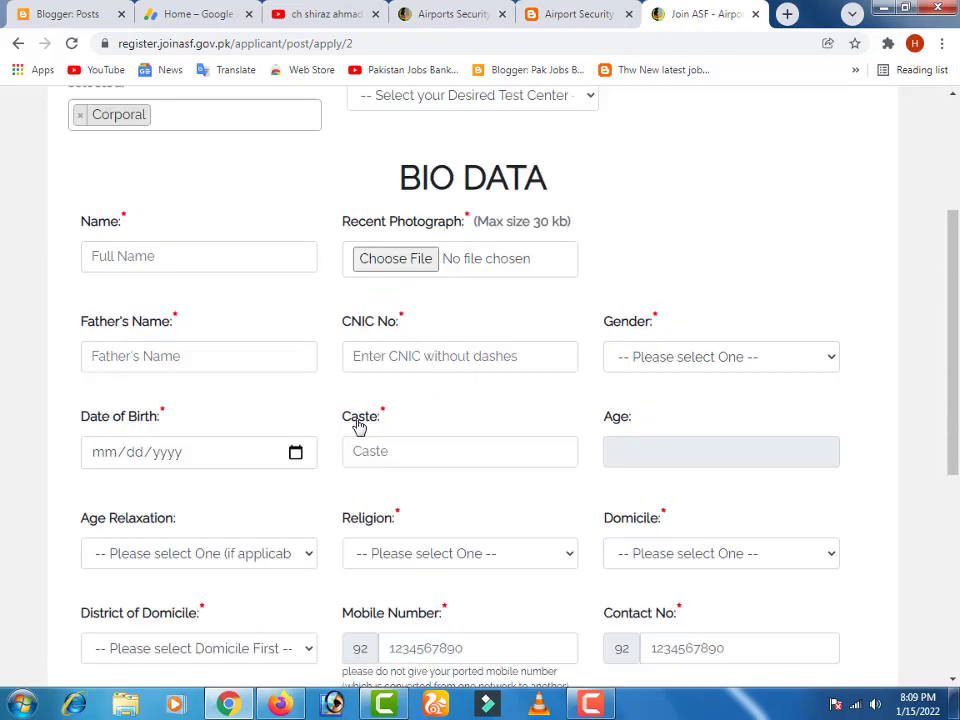
scroll(297, 442, down, 4)
scroll(297, 442, down, 3)
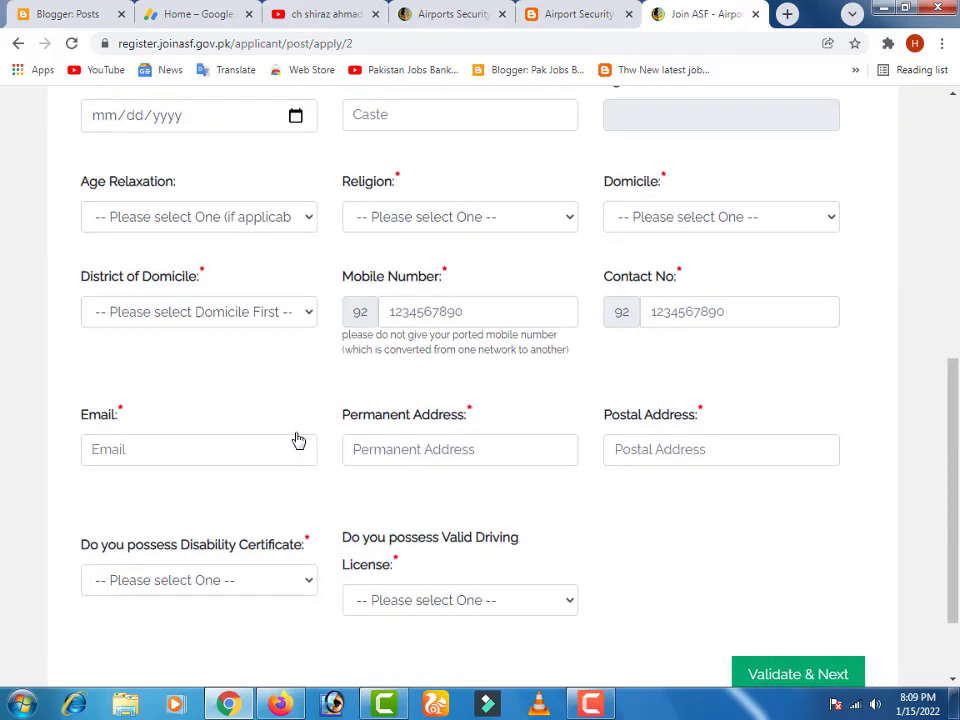
scroll(297, 442, up, 7)
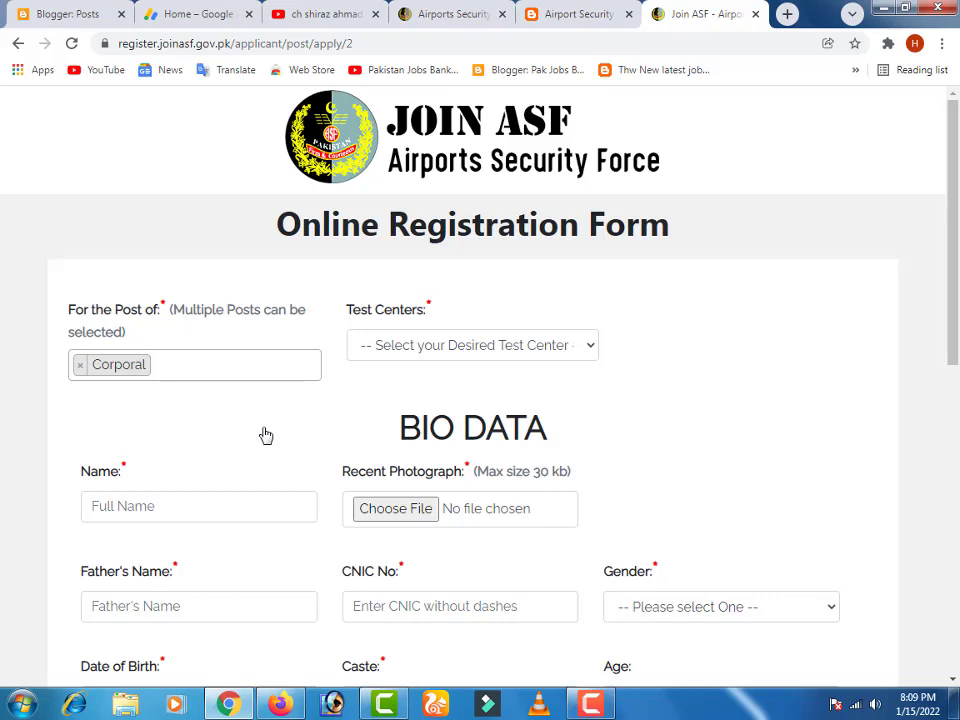
click(19, 44)
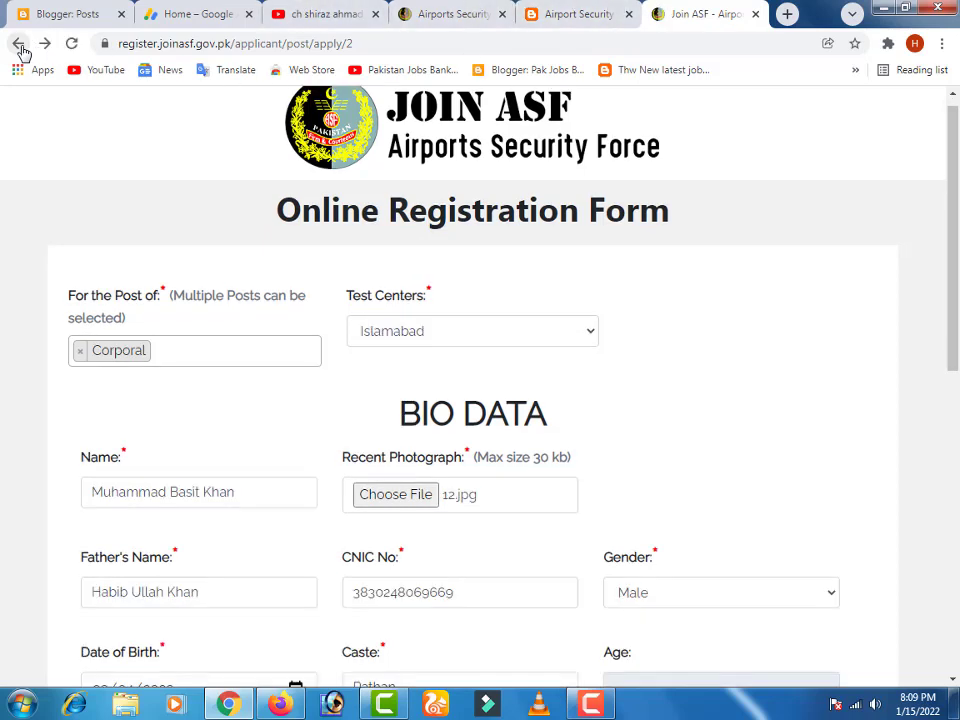
- Go back past the advertisements page to the joinasf.gov.pk home page and close the recruitment notice
click(19, 44)
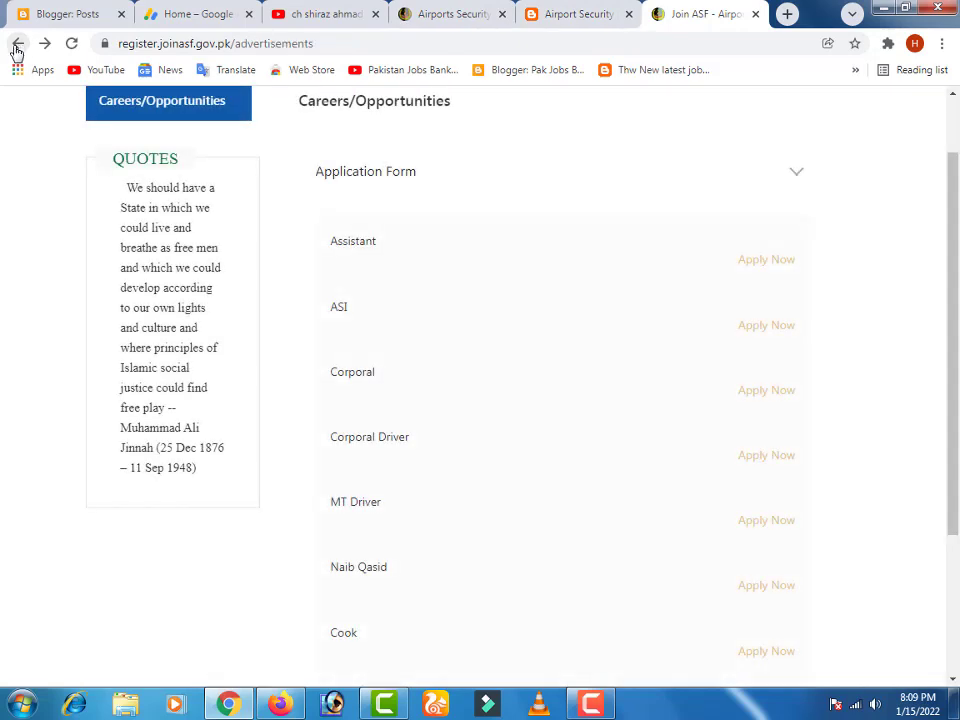
click(19, 44)
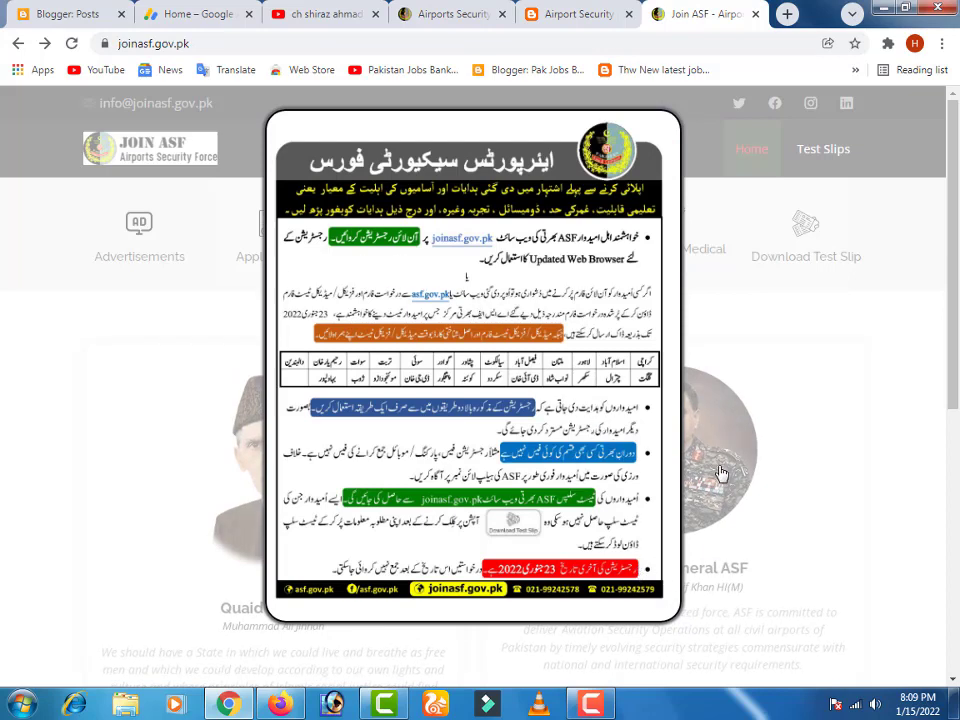
click(542, 355)
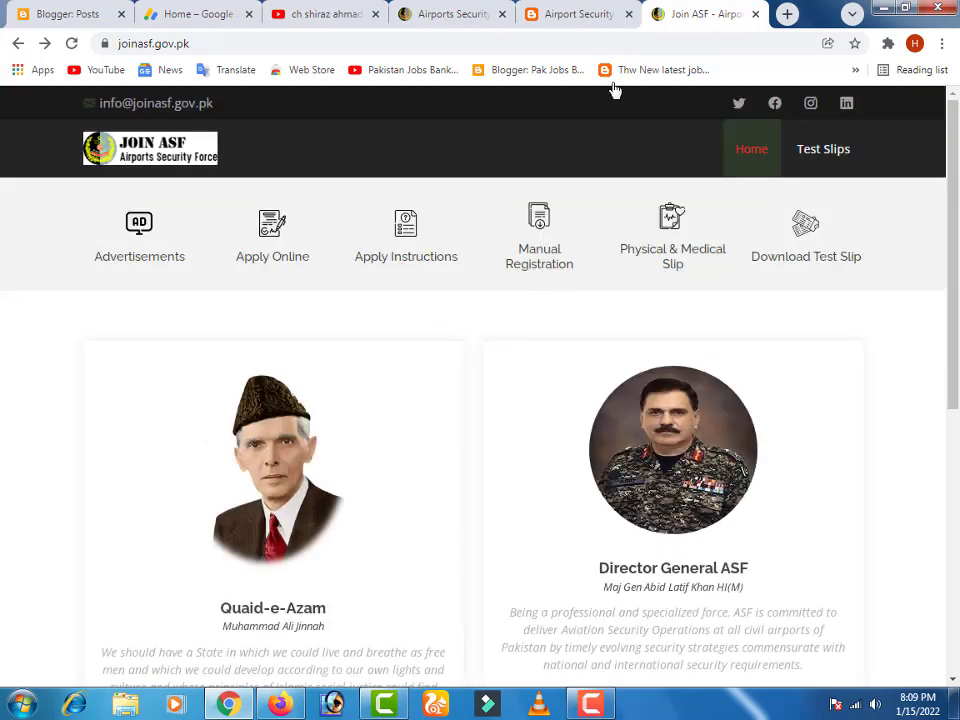
- Look over the home page and dismiss the Windows colour-scheme prompt
scroll(305, 253, down, 1)
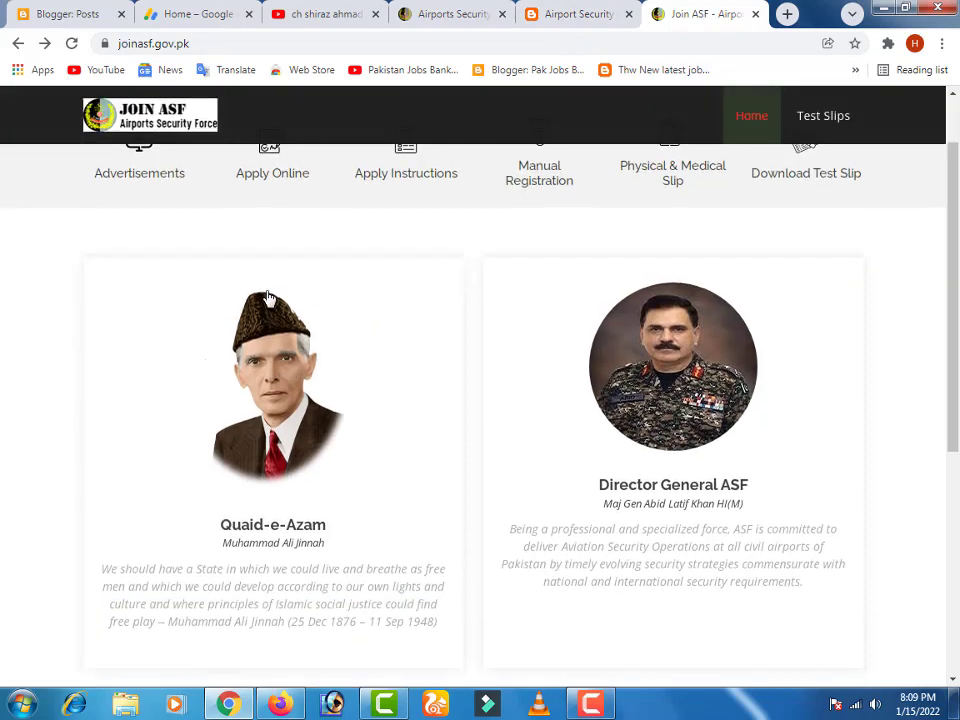
scroll(377, 279, up, 1)
scroll(552, 369, down, 3)
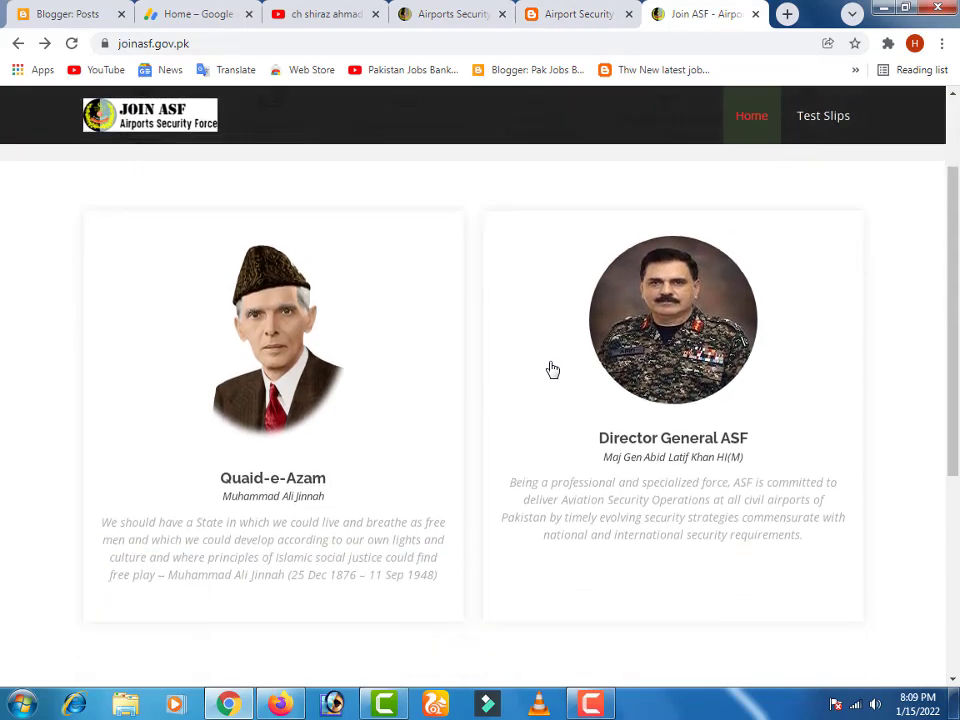
scroll(551, 368, up, 3)
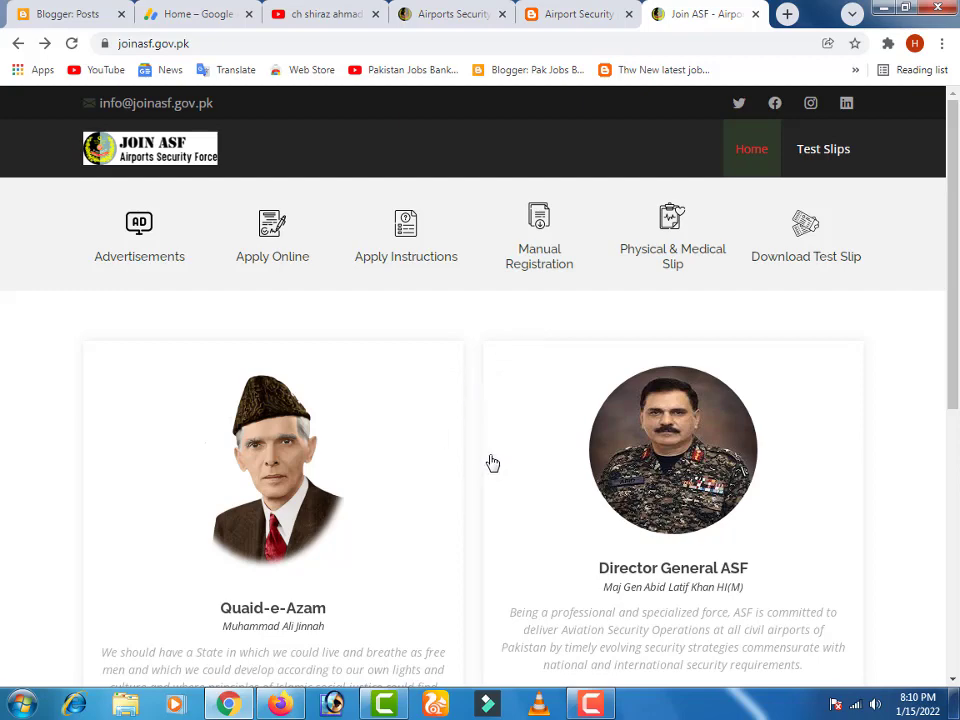
scroll(490, 458, down, 10)
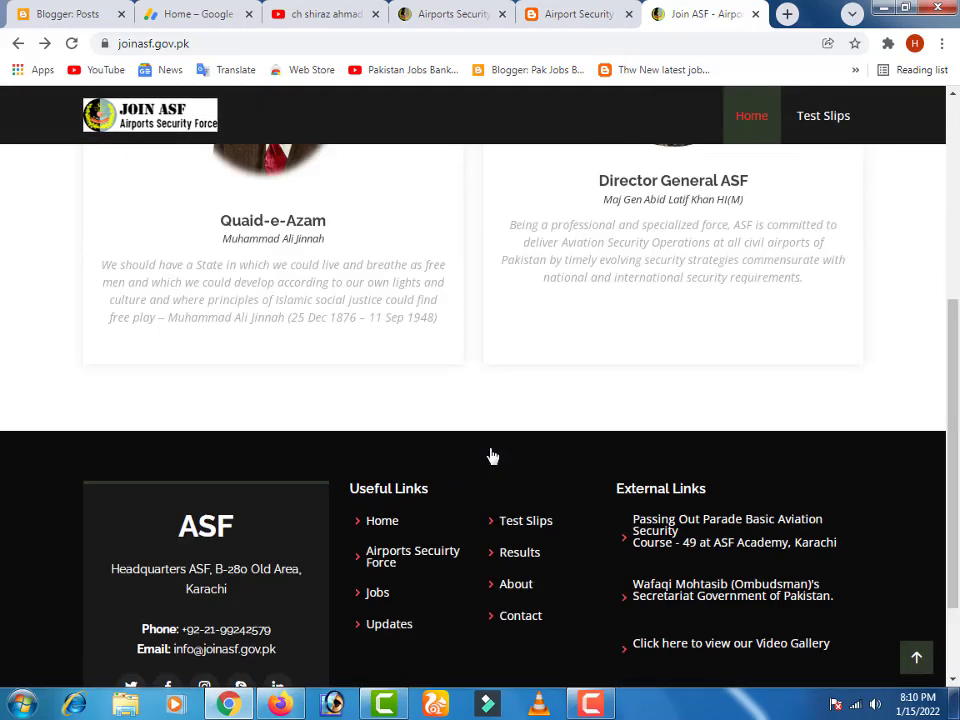
scroll(490, 456, up, 10)
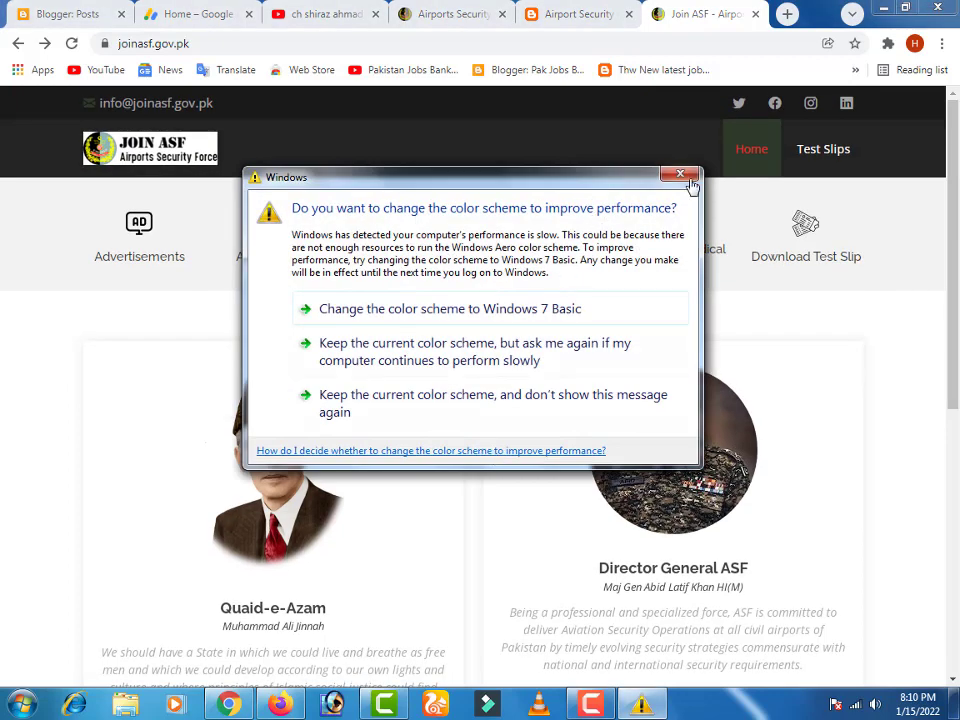
click(681, 184)
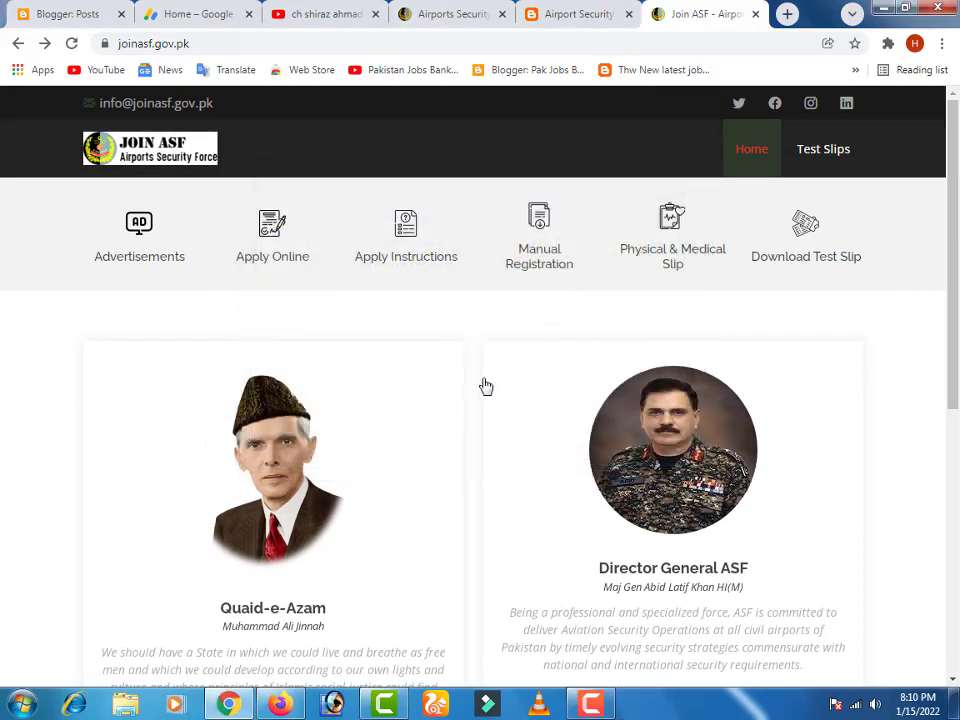